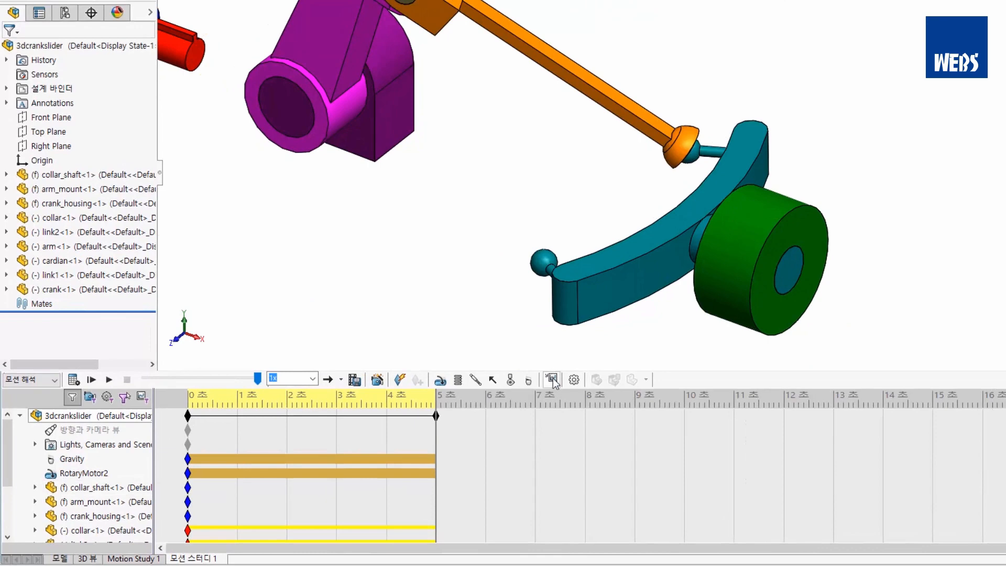
Create a motor torque (모터 토크) magnitude (크기) result plot under forces (하중) for RotaryMotor2, accepting the initial animation state update
{"action": "left_click", "coordinate": [551, 379]}
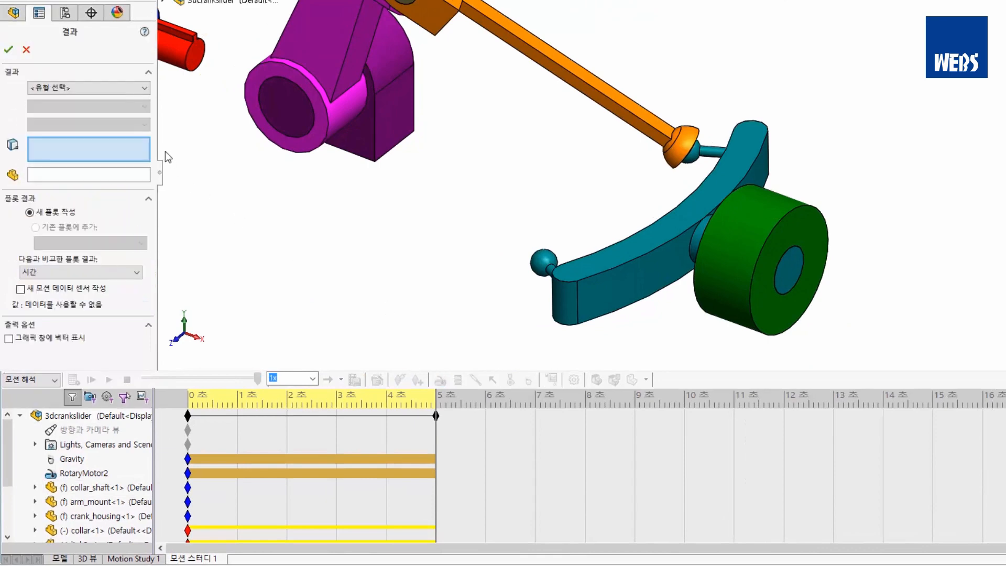
{"action": "left_click", "coordinate": [140, 90]}
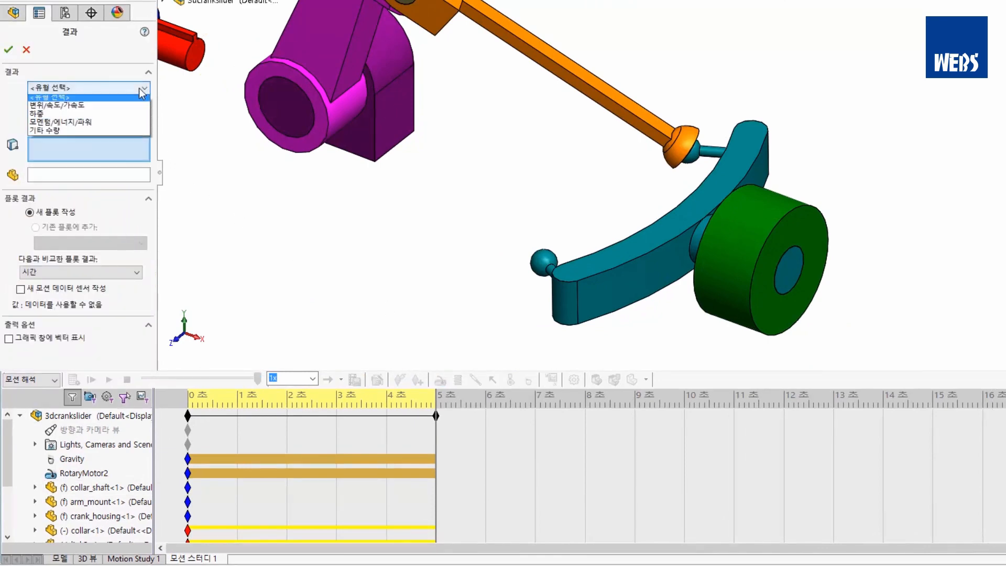
{"action": "left_click", "coordinate": [112, 114]}
{"action": "left_click", "coordinate": [111, 105]}
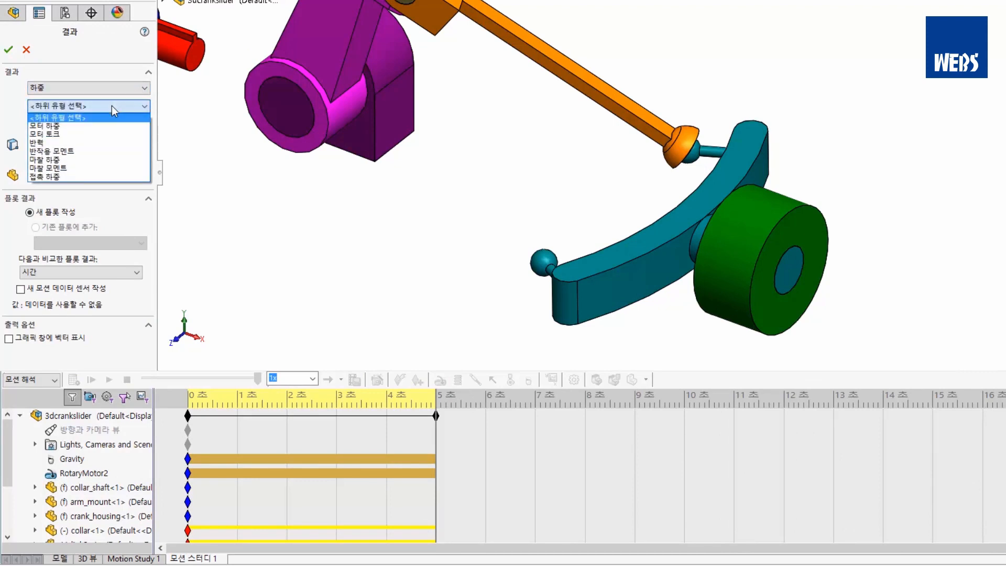
{"action": "left_click", "coordinate": [112, 134]}
{"action": "left_click", "coordinate": [112, 126]}
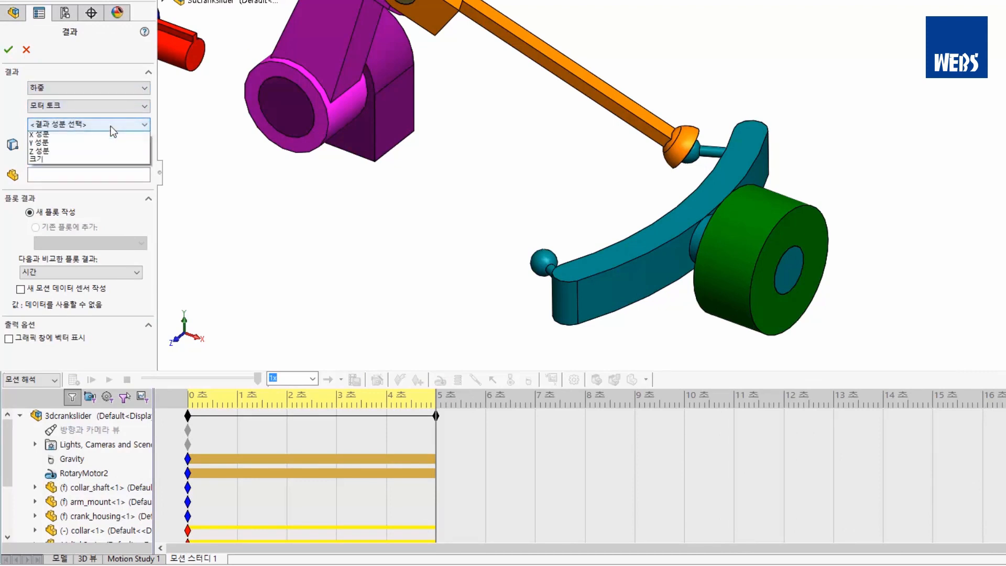
{"action": "left_click", "coordinate": [63, 167]}
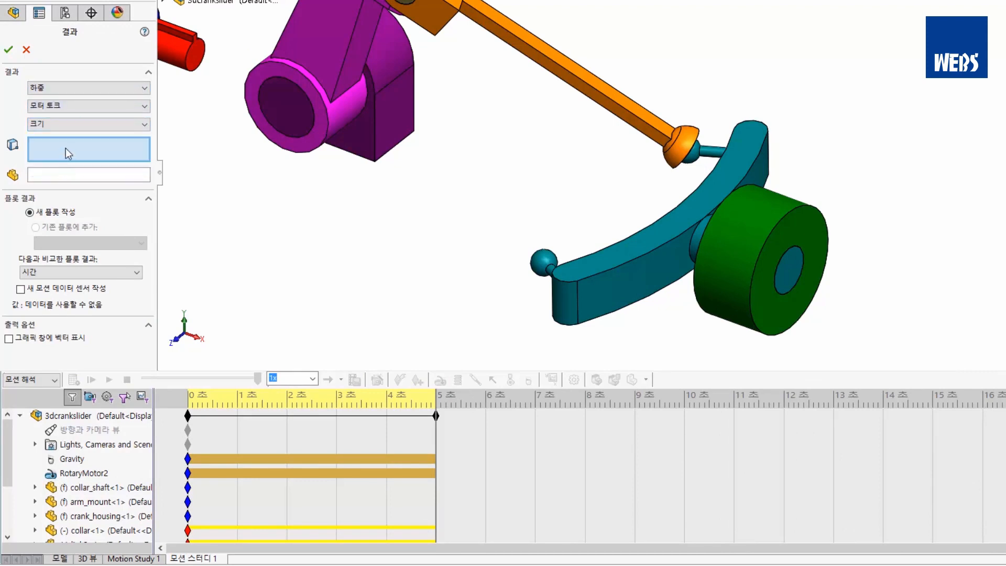
{"action": "left_click", "coordinate": [73, 474]}
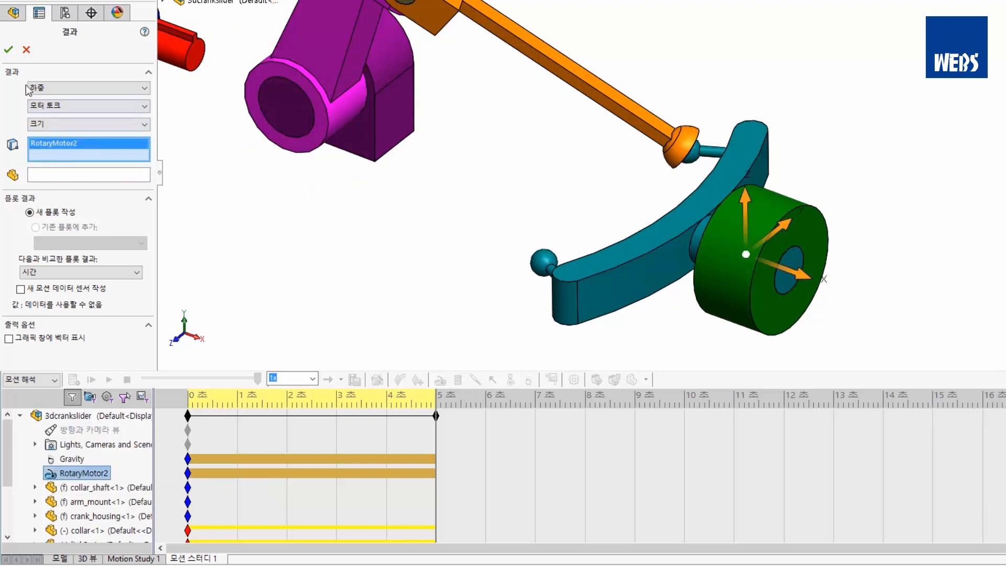
{"action": "left_click", "coordinate": [8, 49]}
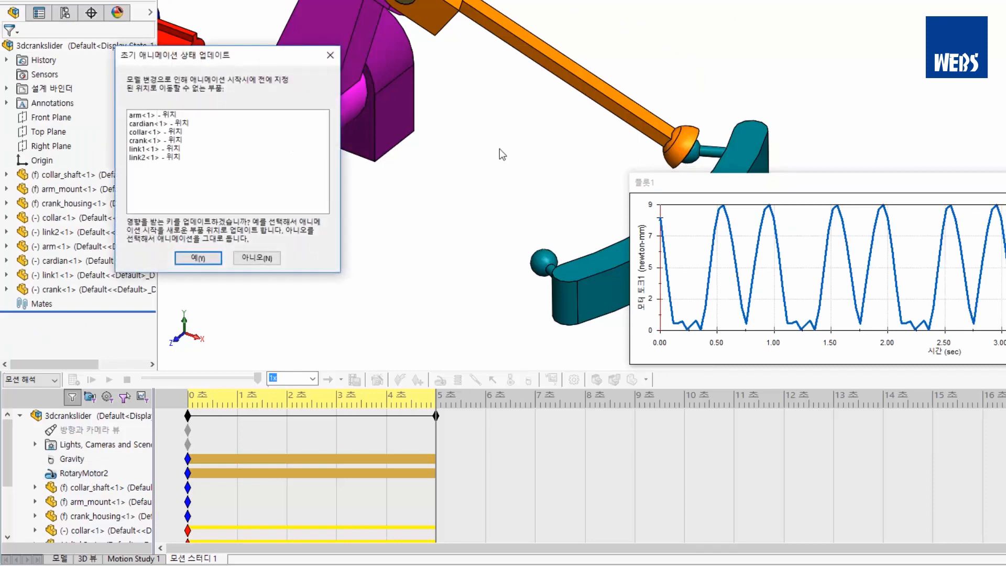
{"action": "left_click", "coordinate": [191, 256]}
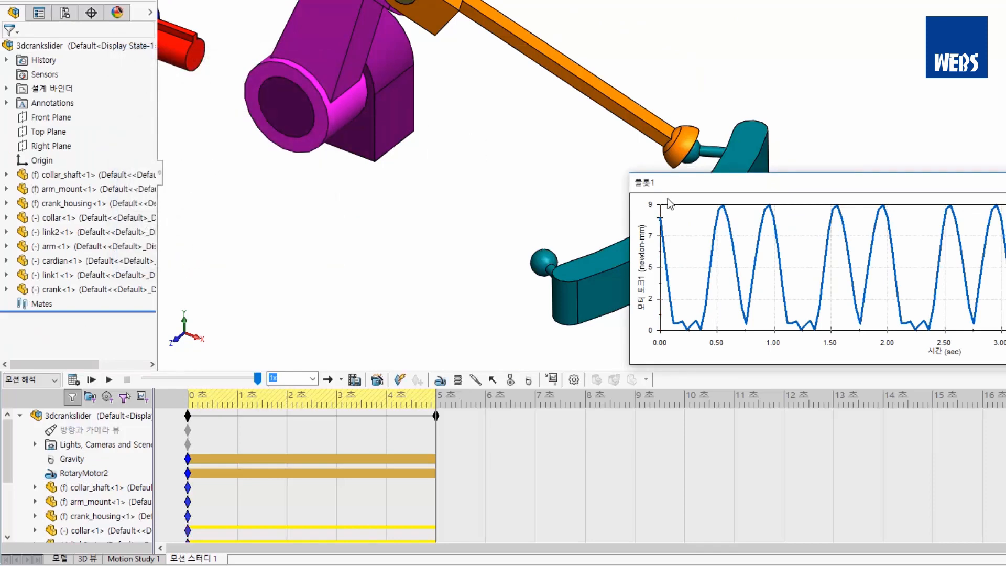
Reposition and resize the motor torque plot to view the full curve, and close it
{"action": "left_click_drag", "start_coordinate": [738, 192], "coordinate": [293, 73]}
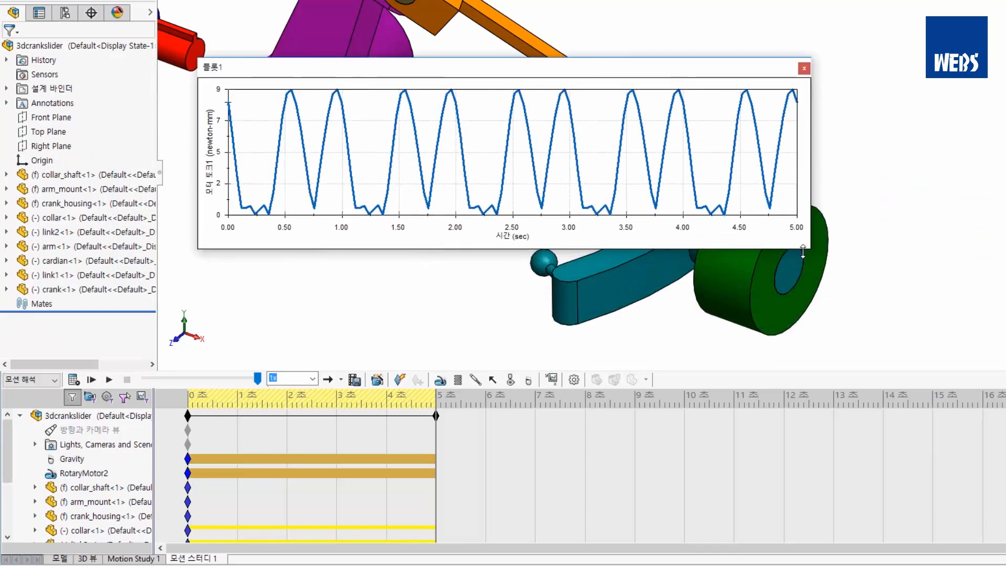
{"action": "left_click_drag", "start_coordinate": [806, 257], "coordinate": [730, 309]}
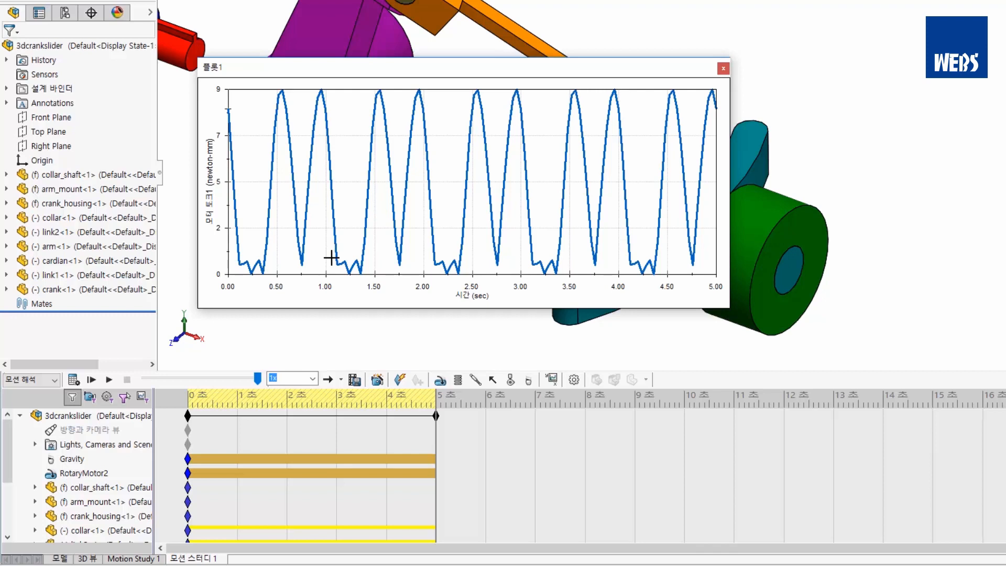
{"action": "left_click", "coordinate": [723, 68]}
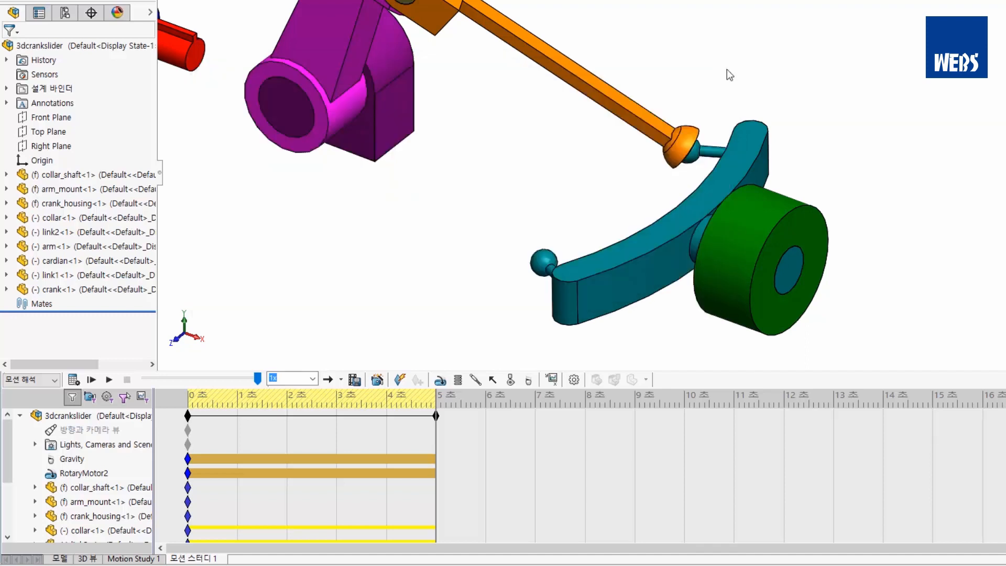
Set the motion analysis to 100 frames per second and recalculate the motion study
{"action": "left_click", "coordinate": [574, 380]}
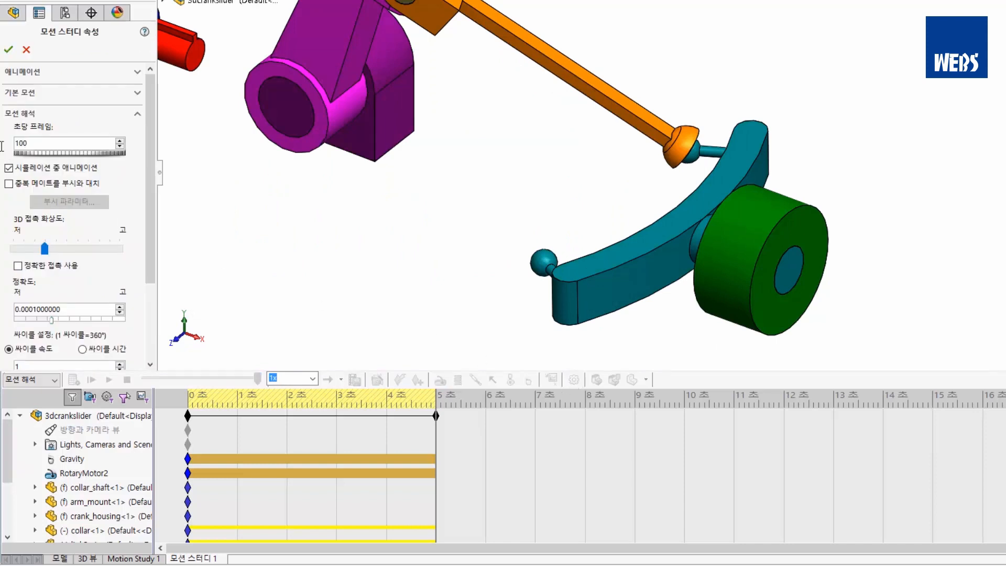
{"action": "left_click", "coordinate": [8, 49]}
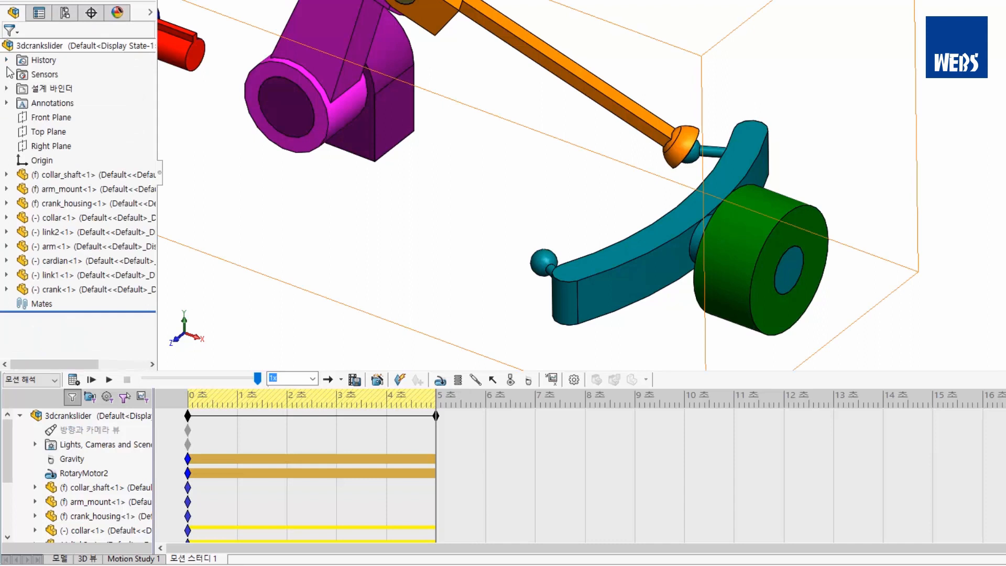
{"action": "left_click", "coordinate": [73, 381]}
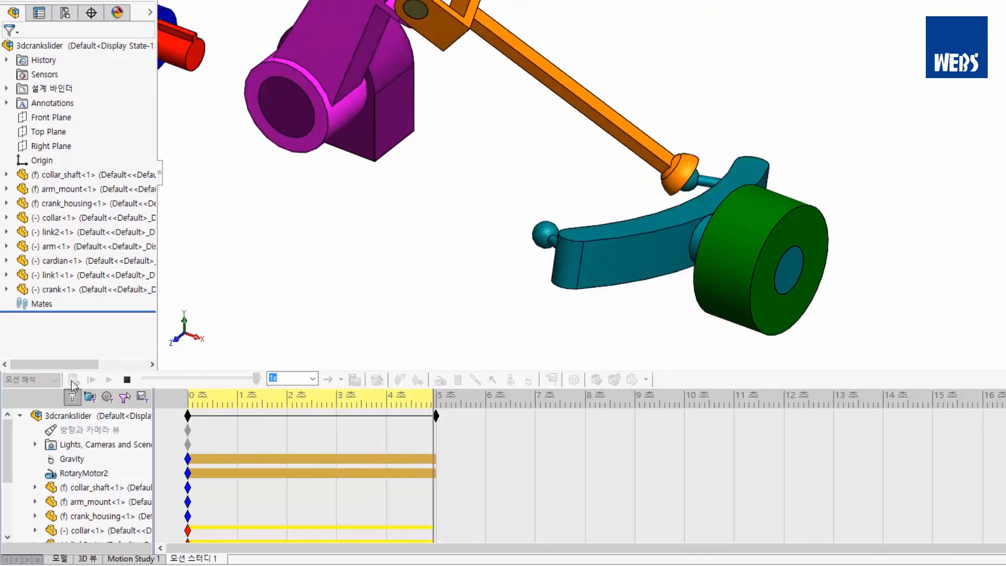
Display the motor torque plot from the study's results and examine the peaks of the curve
{"action": "left_click_drag", "start_coordinate": [9, 445], "coordinate": [9, 514]}
{"action": "left_click", "coordinate": [35, 530]}
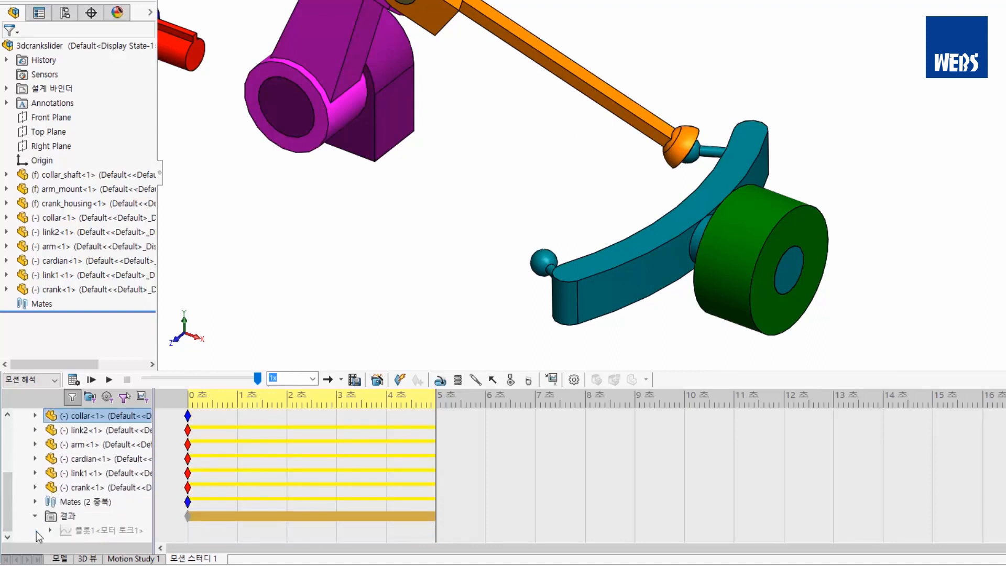
{"action": "right_click", "coordinate": [77, 530]}
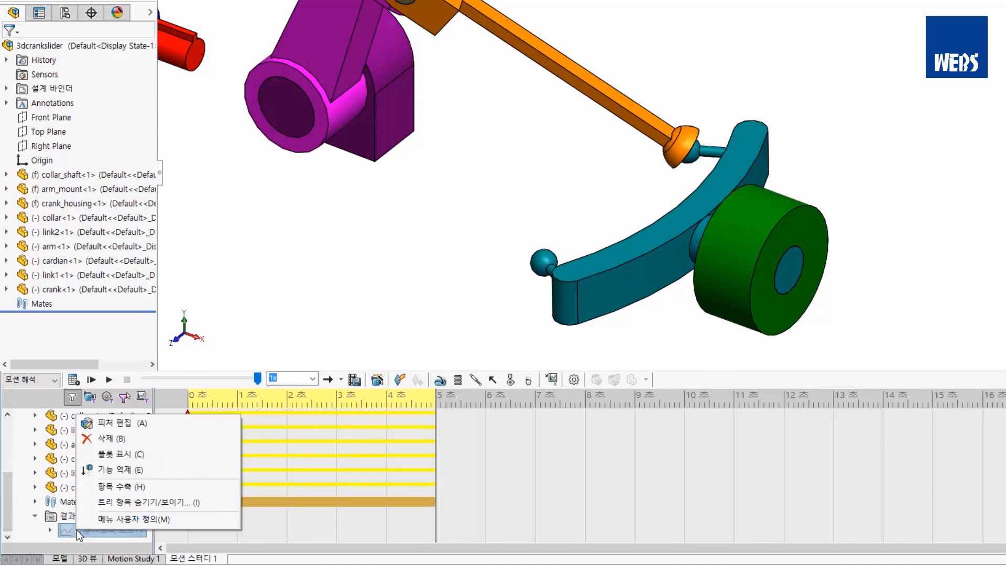
{"action": "left_click", "coordinate": [124, 455]}
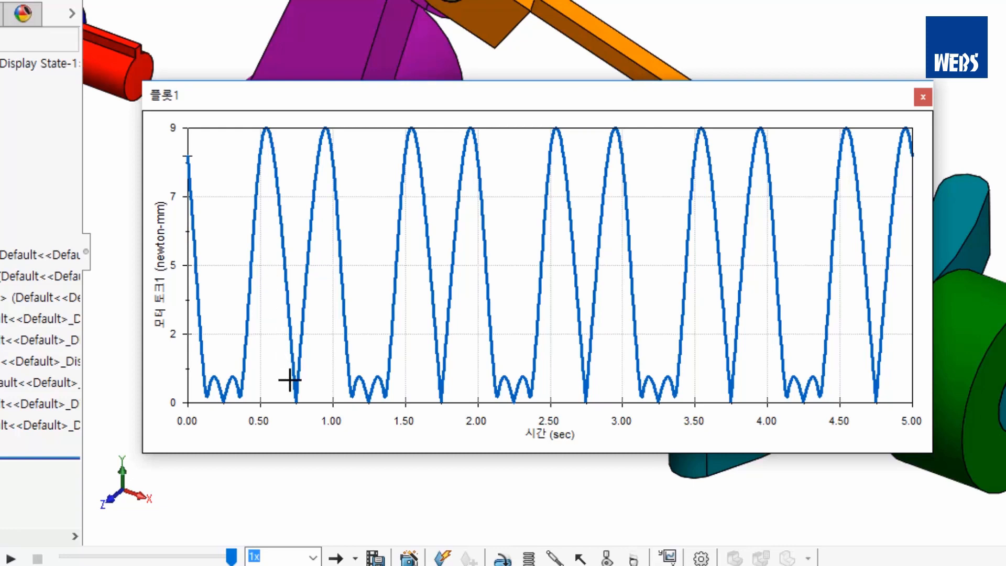
{"action": "left_click", "coordinate": [268, 131]}
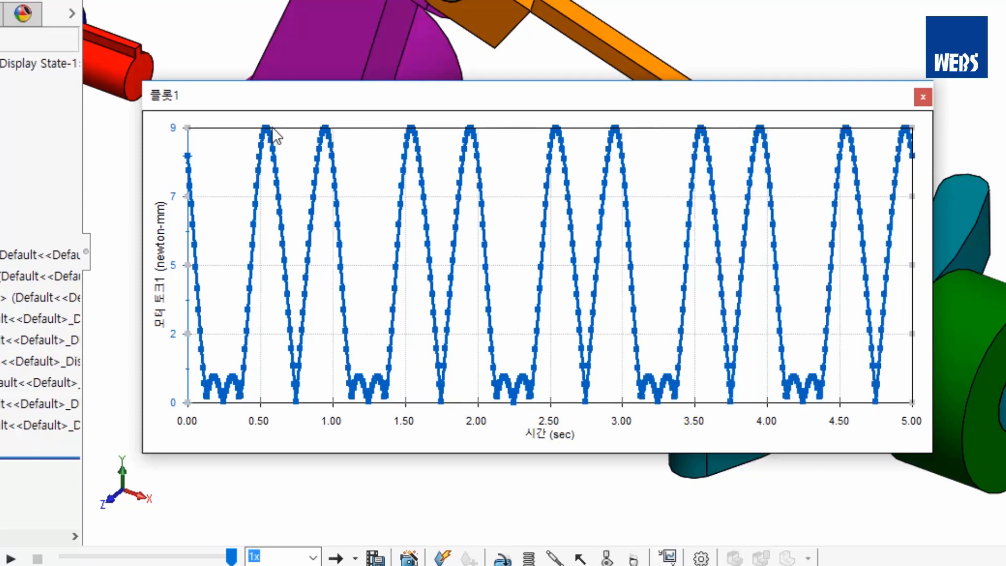
{"action": "mouse_move", "coordinate": [325, 129]}
Replace the automatic scale limits of the plot's torque axis with start point 0 and end point 10
{"action": "right_click", "coordinate": [173, 152]}
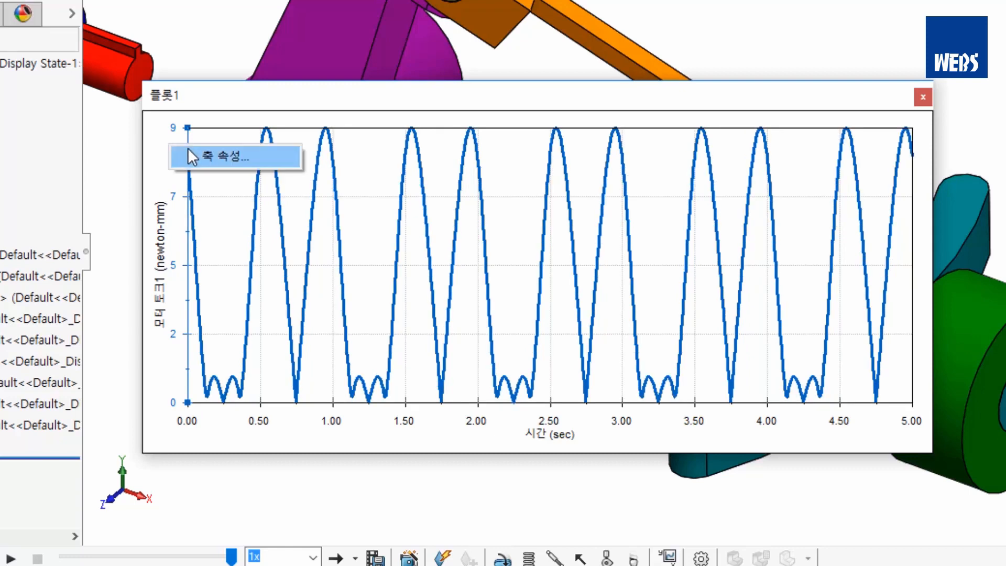
{"action": "left_click", "coordinate": [187, 148]}
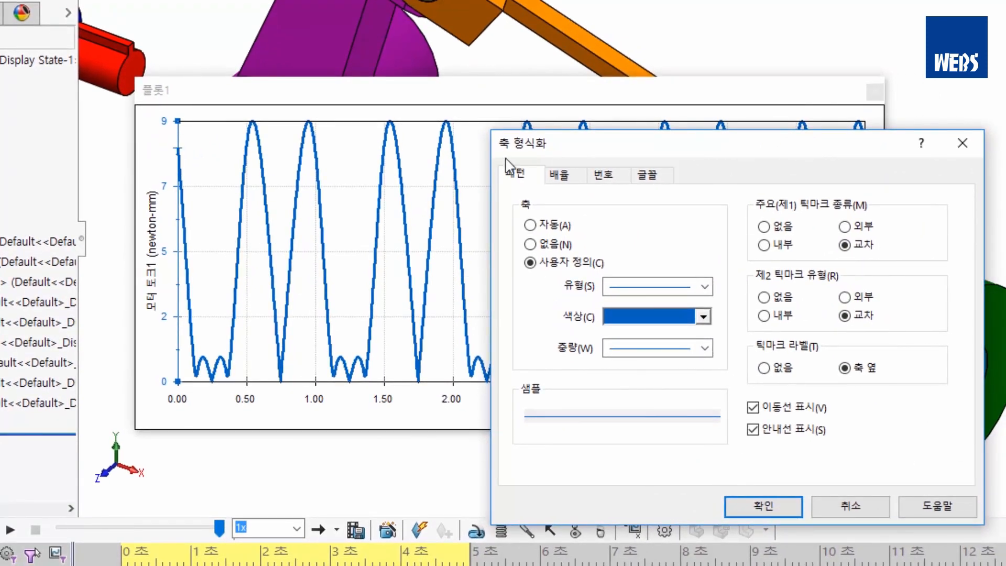
{"action": "left_click", "coordinate": [560, 175]}
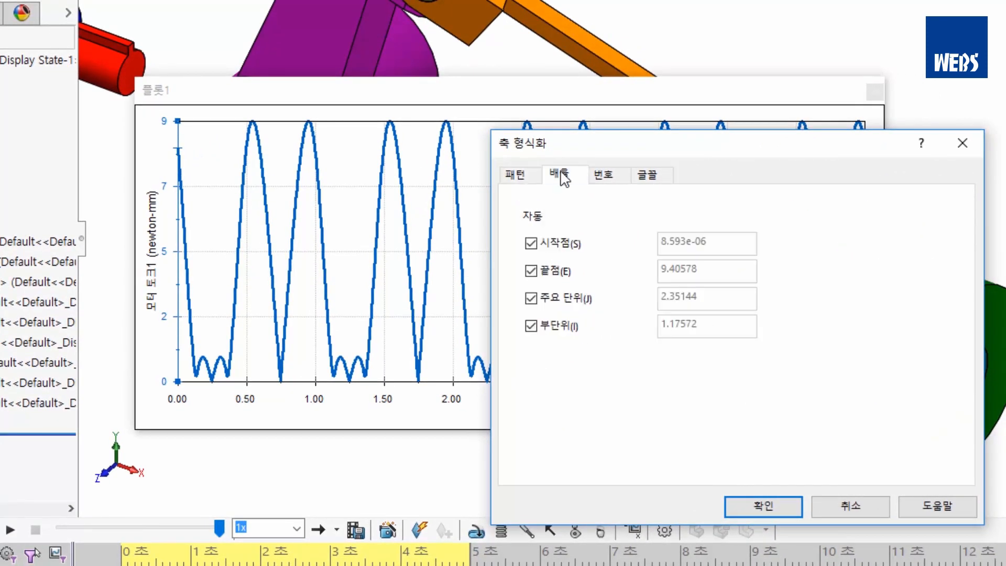
{"action": "left_click", "coordinate": [562, 249]}
{"action": "left_click_drag", "start_coordinate": [722, 243], "coordinate": [529, 252]}
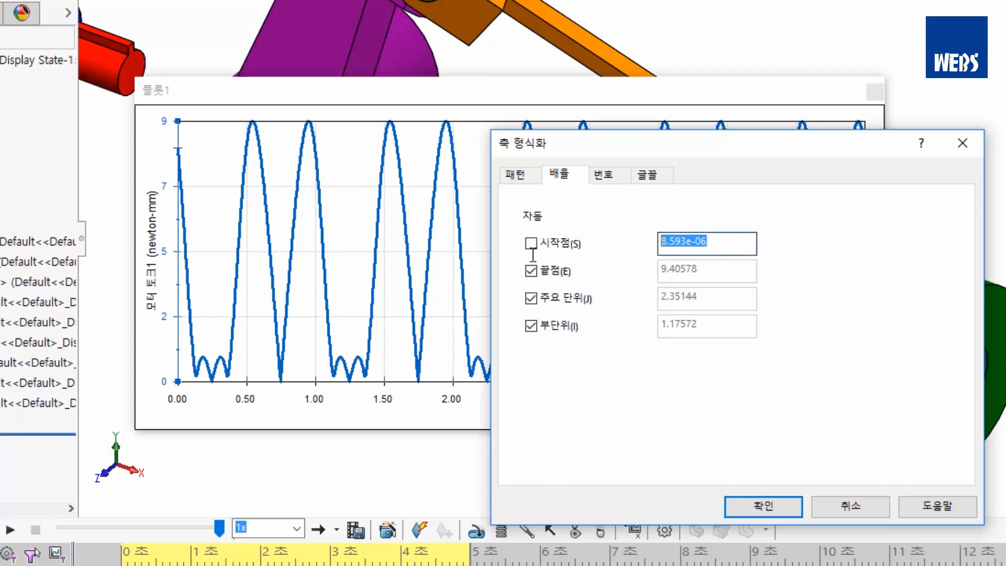
{"action": "type", "text": "0"}
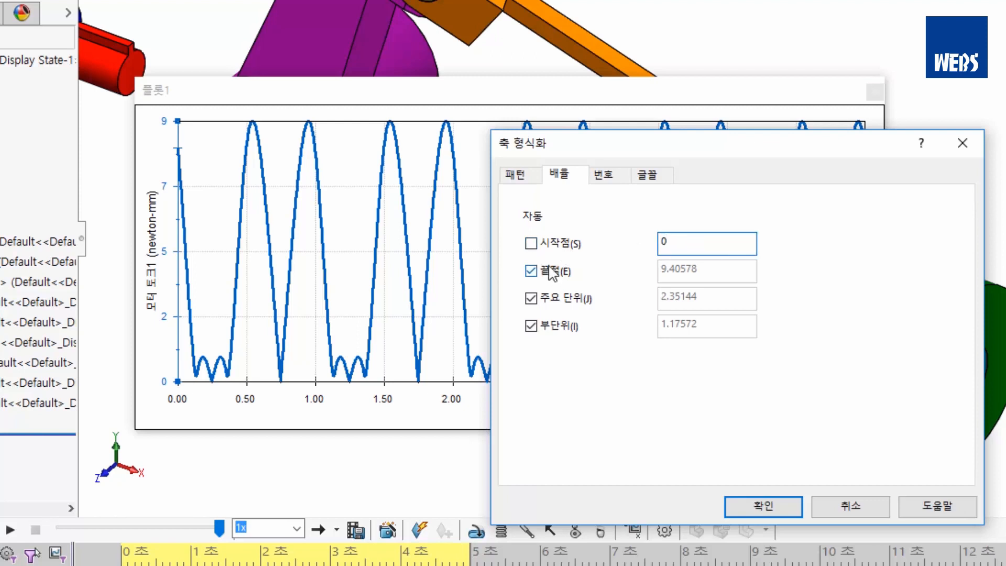
{"action": "left_click_drag", "start_coordinate": [588, 153], "coordinate": [445, 199]}
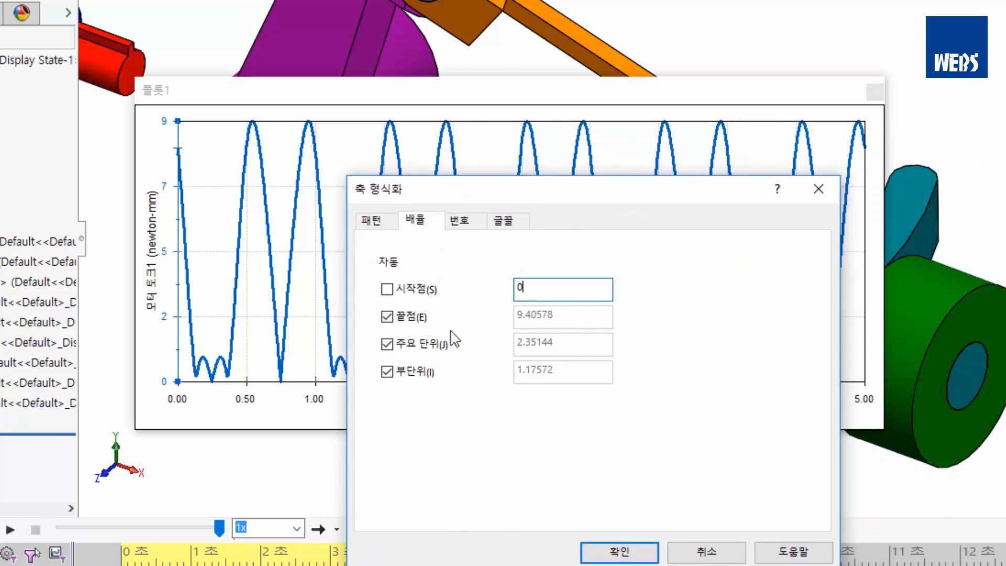
{"action": "left_click", "coordinate": [412, 318]}
{"action": "left_click_drag", "start_coordinate": [560, 320], "coordinate": [432, 323]}
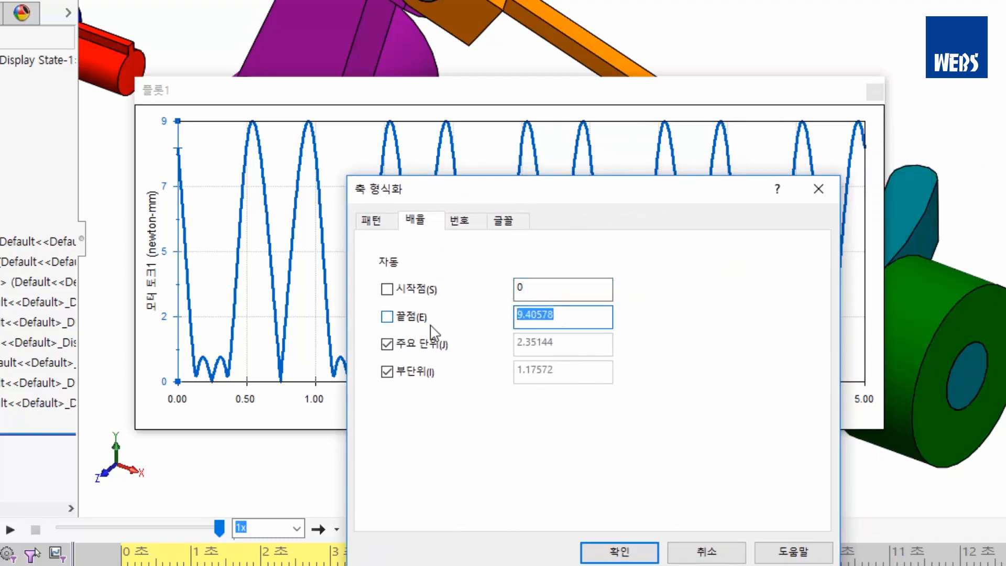
{"action": "type", "text": "10"}
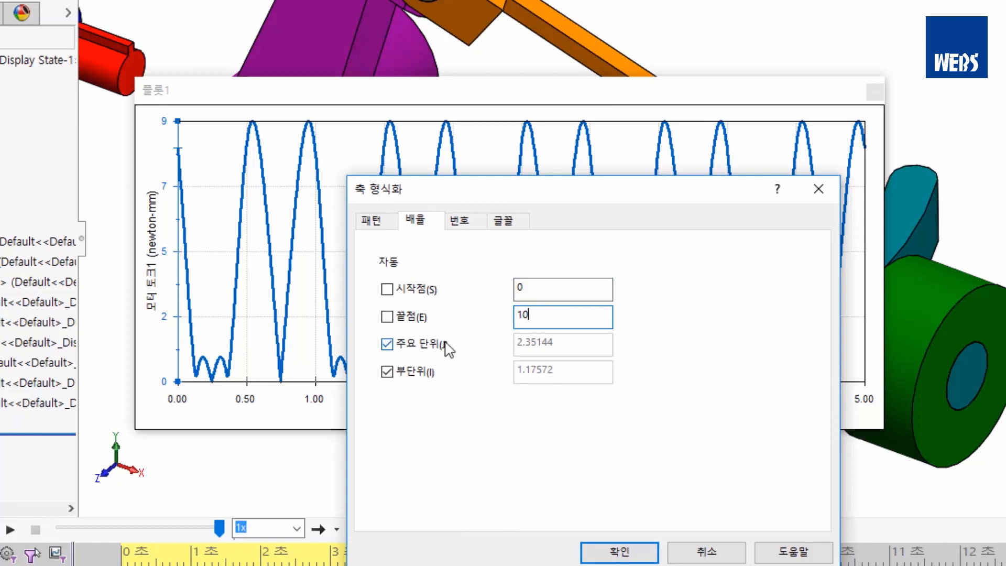
Set the torque axis major unit to 2 and minor unit to 1, and apply the axis formatting
{"action": "left_click", "coordinate": [436, 347]}
{"action": "left_click_drag", "start_coordinate": [562, 343], "coordinate": [402, 348]}
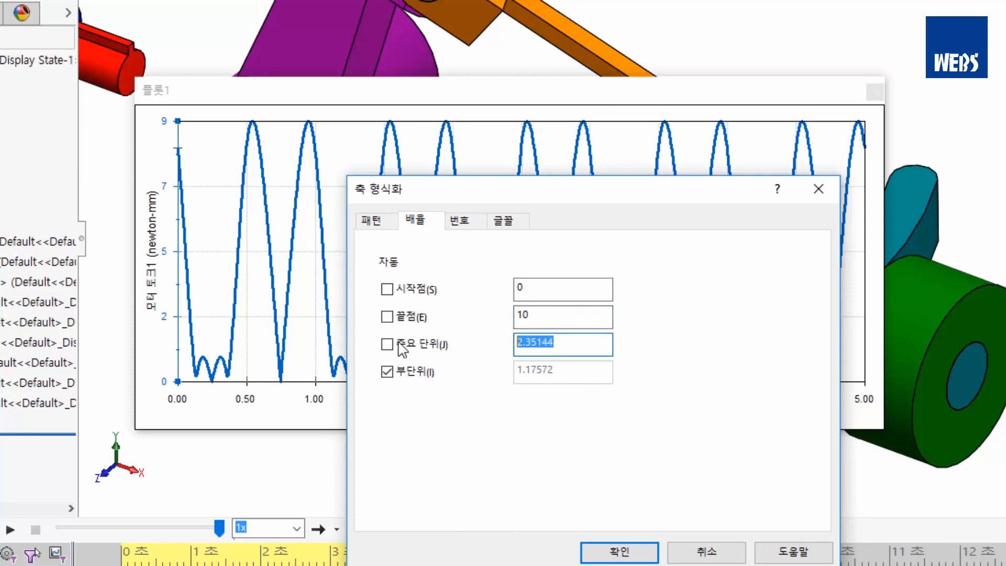
{"action": "type", "text": "2"}
{"action": "left_click", "coordinate": [403, 375]}
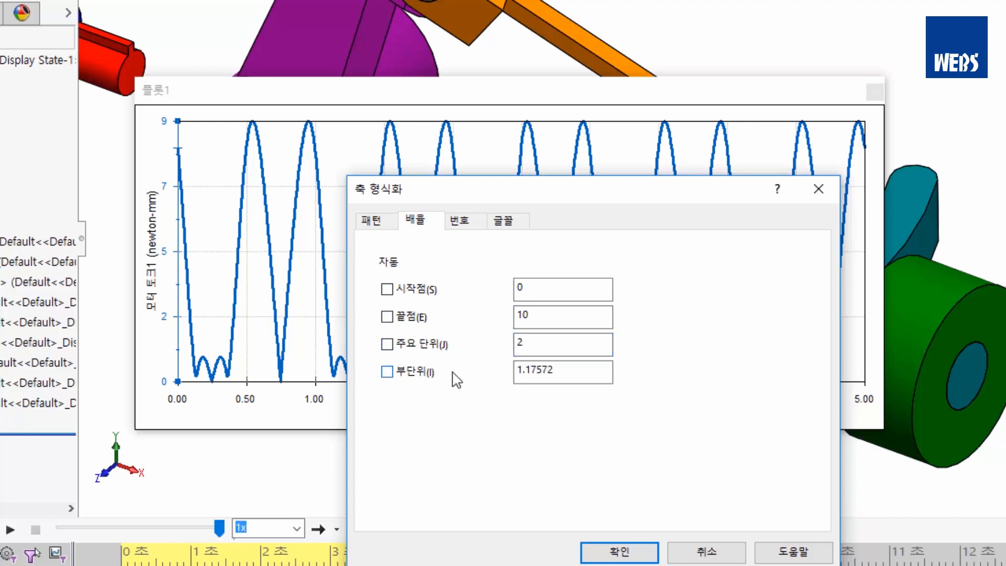
{"action": "left_click", "coordinate": [575, 372]}
{"action": "left_click_drag", "start_coordinate": [575, 372], "coordinate": [419, 373]}
{"action": "type", "text": "1"}
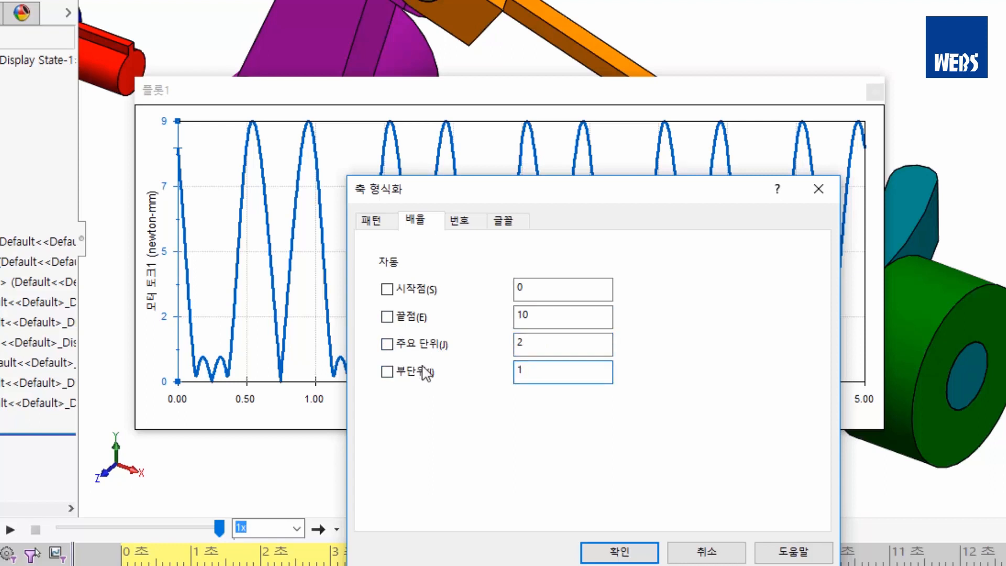
{"action": "left_click_drag", "start_coordinate": [489, 198], "coordinate": [445, 162]}
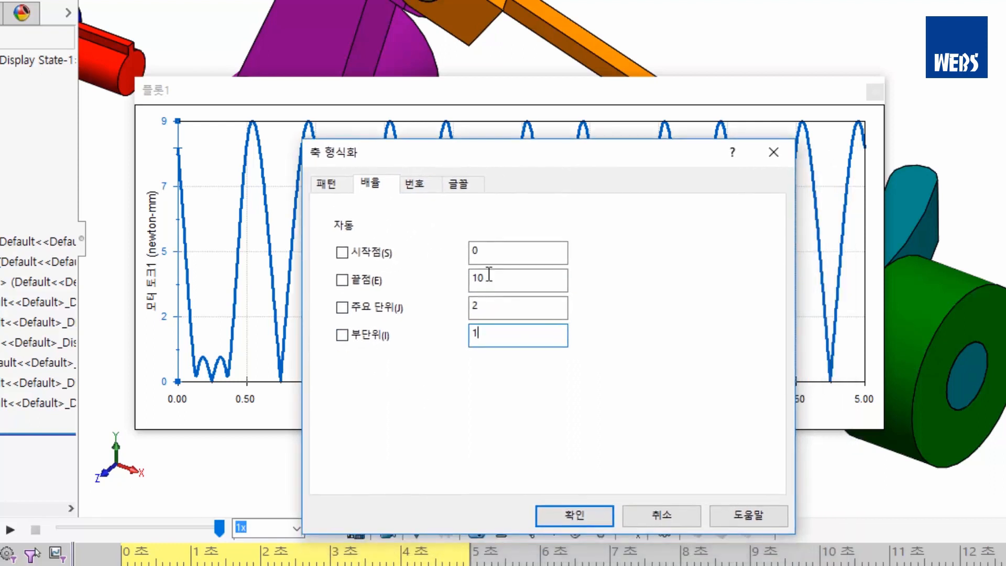
{"action": "left_click", "coordinate": [574, 514]}
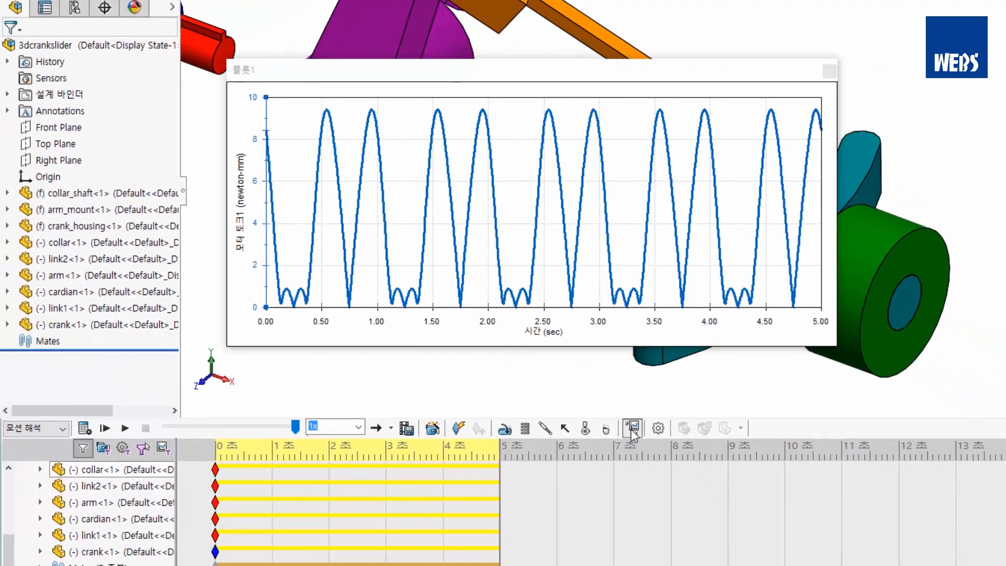
Start a new result of type Momentum/Energy/Power with subtype Power Consumption for RotaryMotor2
{"action": "left_click", "coordinate": [634, 504]}
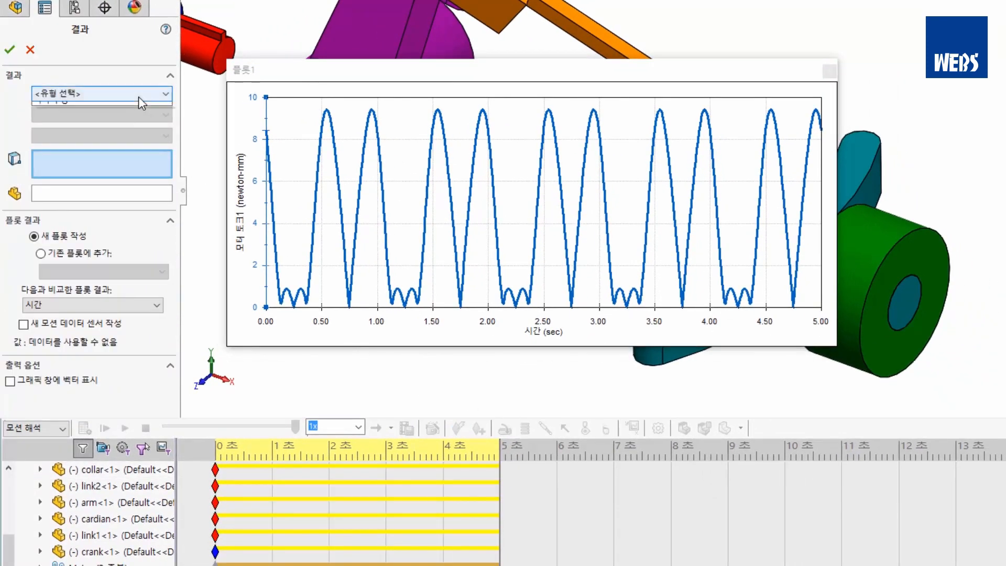
{"action": "left_click", "coordinate": [139, 97]}
{"action": "left_click", "coordinate": [125, 135]}
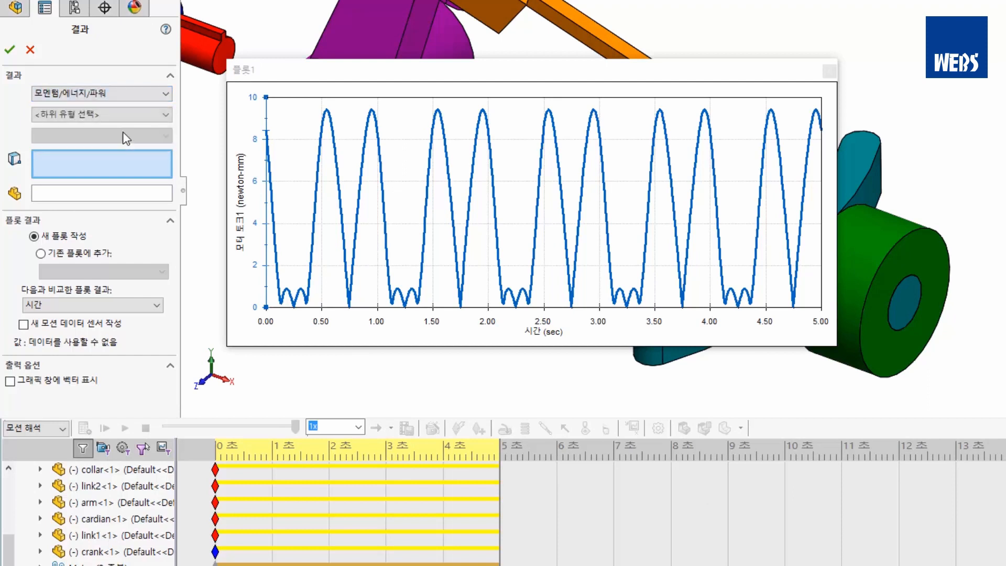
{"action": "left_click", "coordinate": [126, 115]}
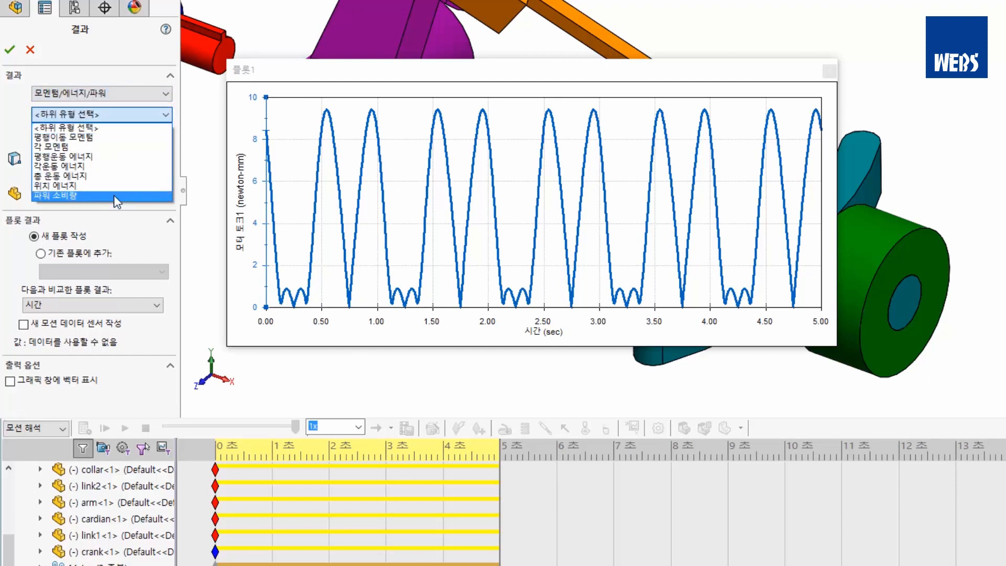
{"action": "left_click", "coordinate": [114, 195]}
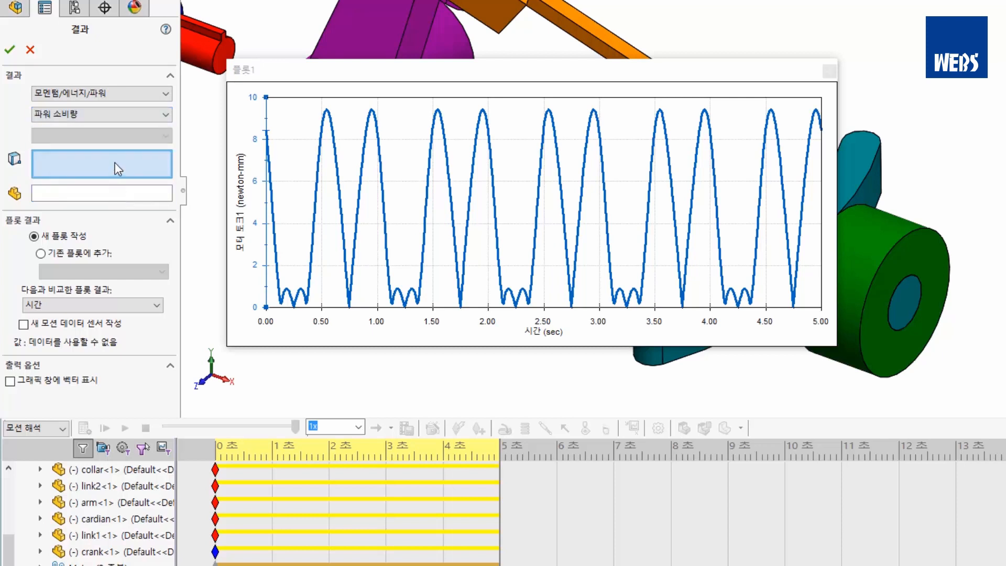
{"action": "scroll", "coordinate": [111, 524], "scroll_direction": "up", "scroll_amount": 3}
{"action": "left_click", "coordinate": [111, 535]}
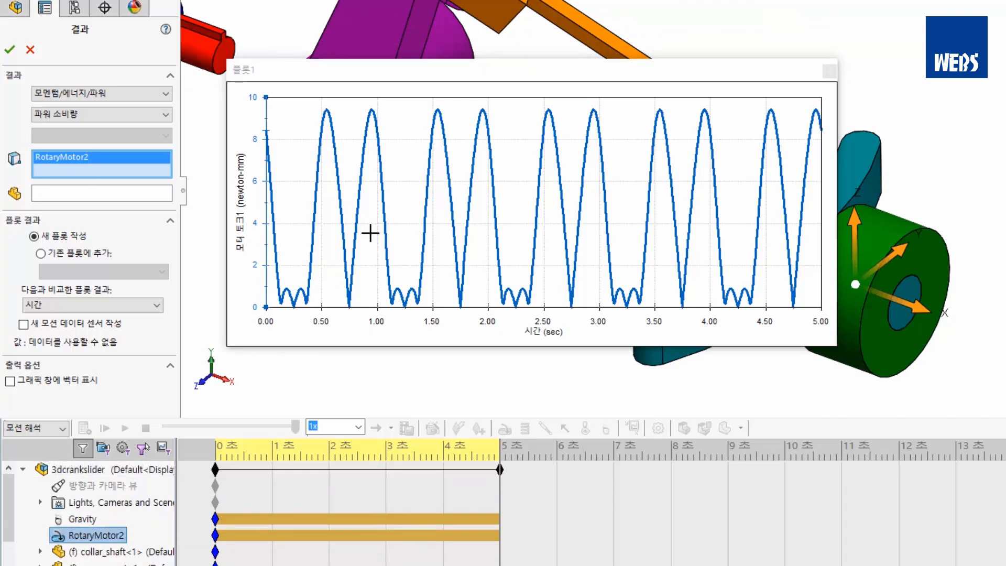
Add the power consumption result to the existing motor torque plot and update the initial animation state to the new component positions
{"action": "left_click", "coordinate": [92, 256]}
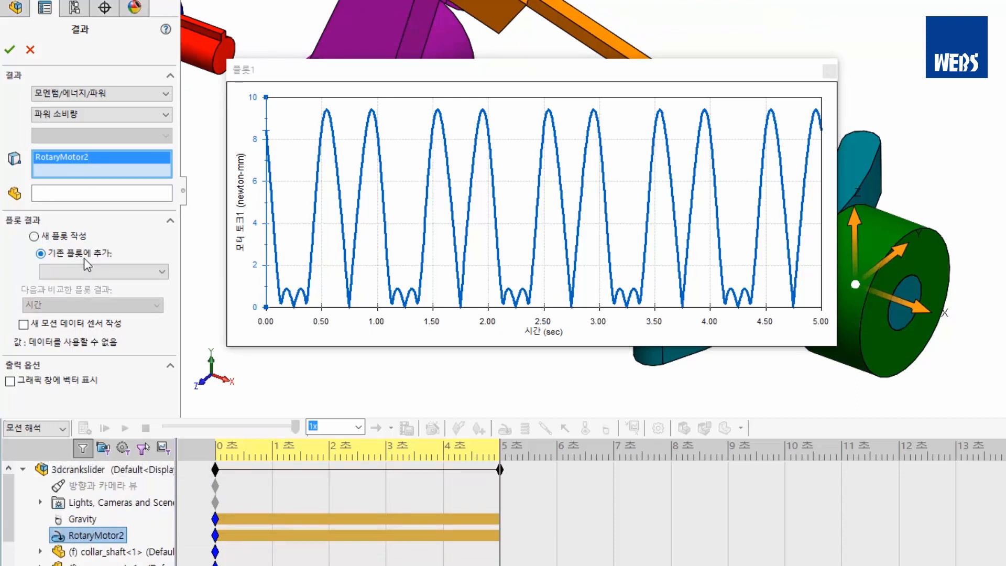
{"action": "left_click", "coordinate": [106, 269]}
{"action": "left_click", "coordinate": [86, 282]}
{"action": "left_click", "coordinate": [9, 49]}
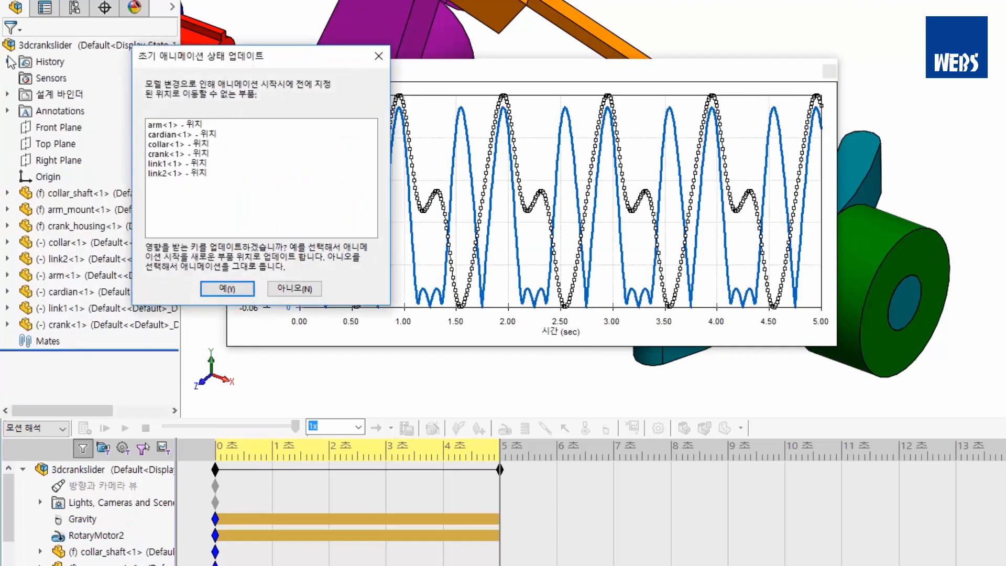
{"action": "left_click", "coordinate": [225, 288]}
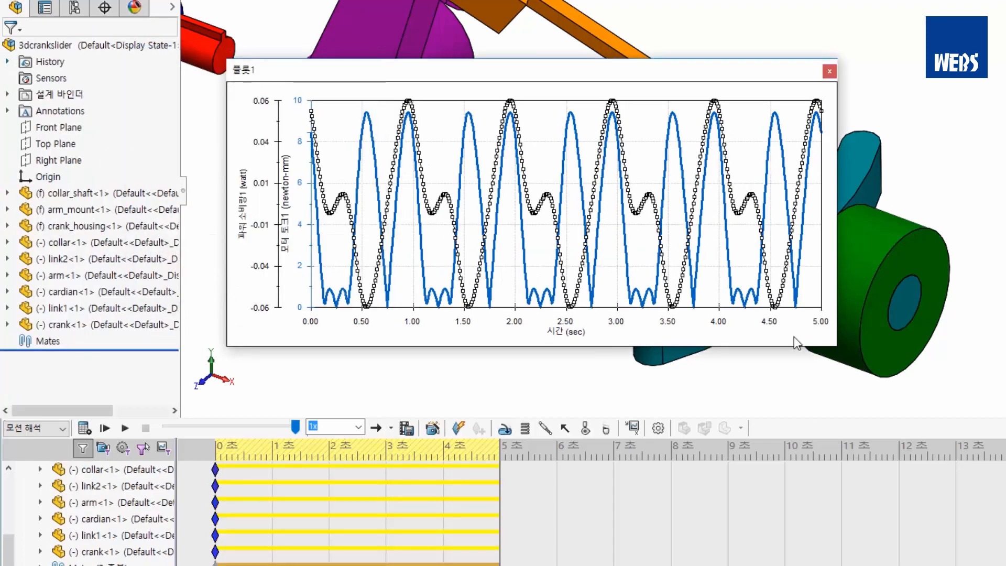
Enlarge the combined plot and review the power consumption axis's scale settings without changing them
{"action": "left_click_drag", "start_coordinate": [836, 350], "coordinate": [1005, 521]}
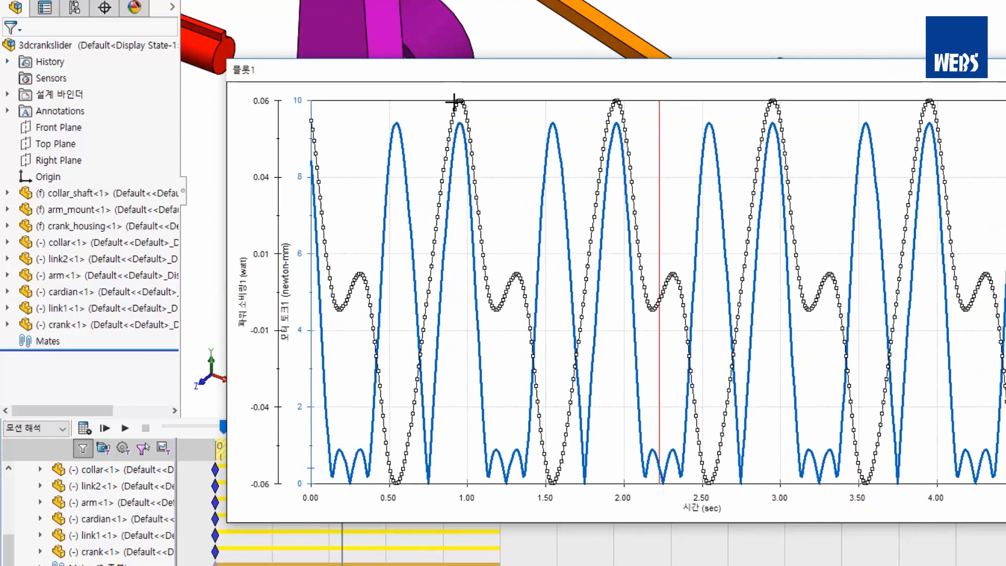
{"action": "right_click", "coordinate": [269, 106]}
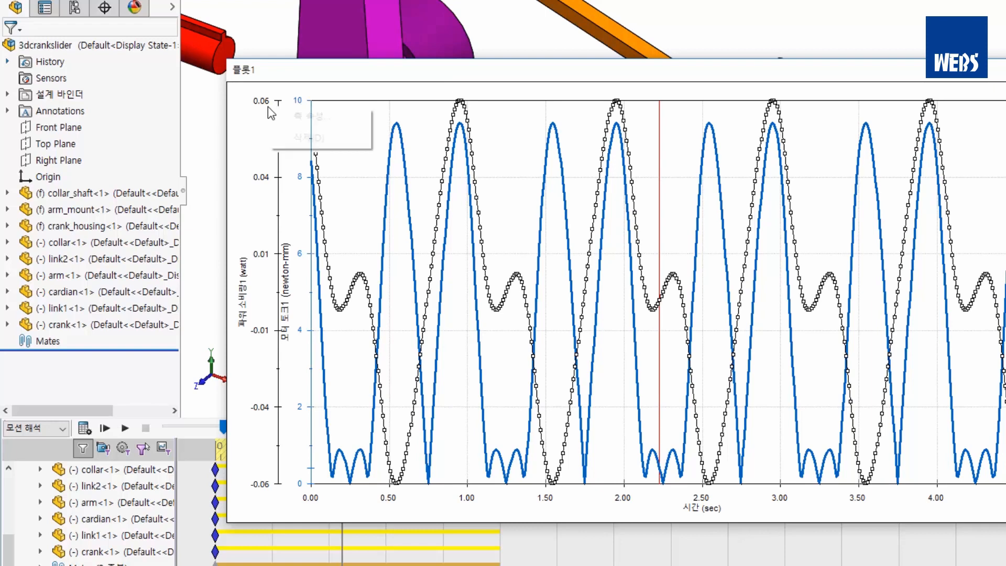
{"action": "left_click", "coordinate": [297, 118]}
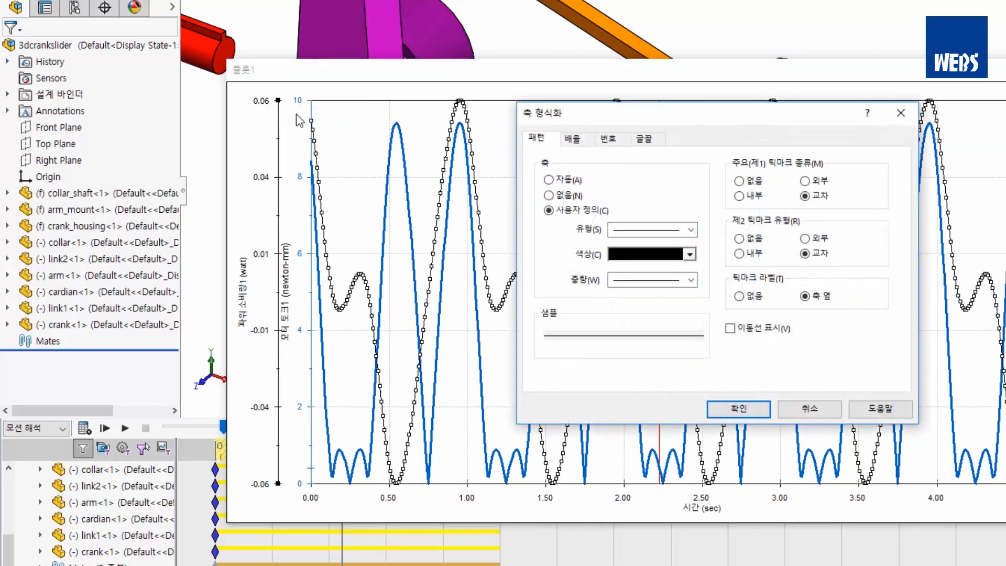
{"action": "left_click", "coordinate": [575, 138]}
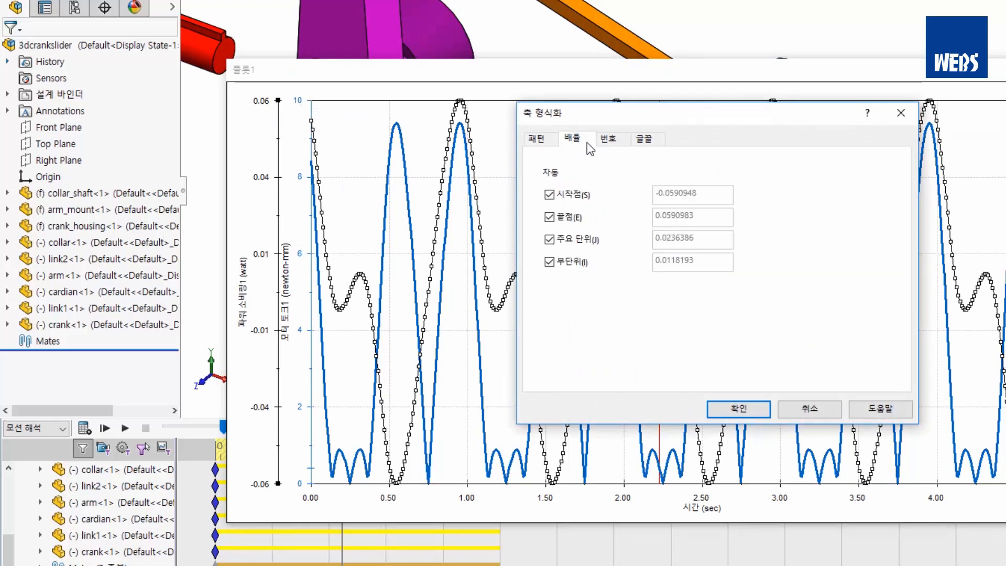
{"action": "left_click", "coordinate": [813, 409]}
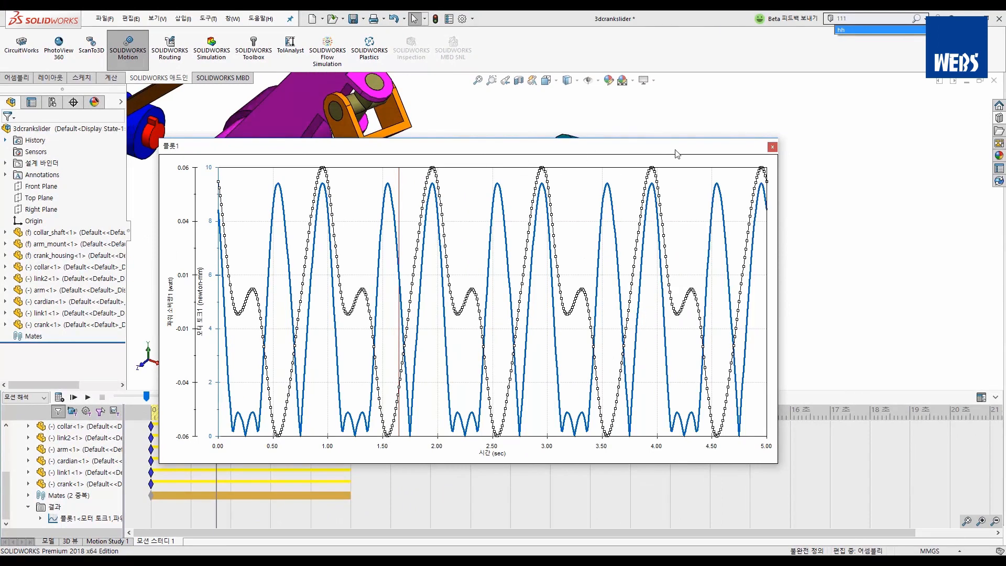
Close the plot and highlight the Hinge1 mate in the motion study to examine where the crank joins crank_housing
{"action": "left_click", "coordinate": [772, 148]}
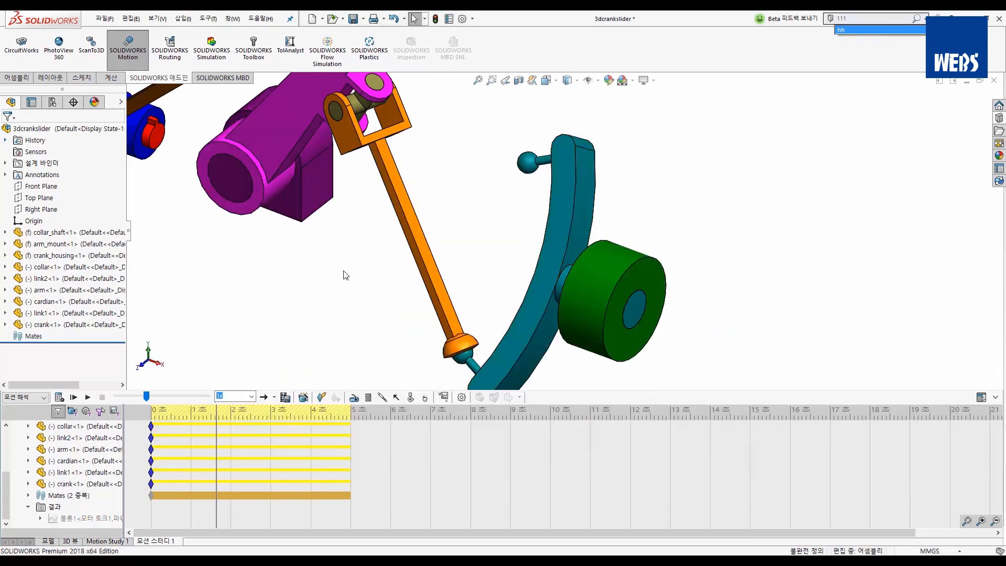
{"action": "scroll", "coordinate": [366, 317], "scroll_direction": "up", "scroll_amount": 3}
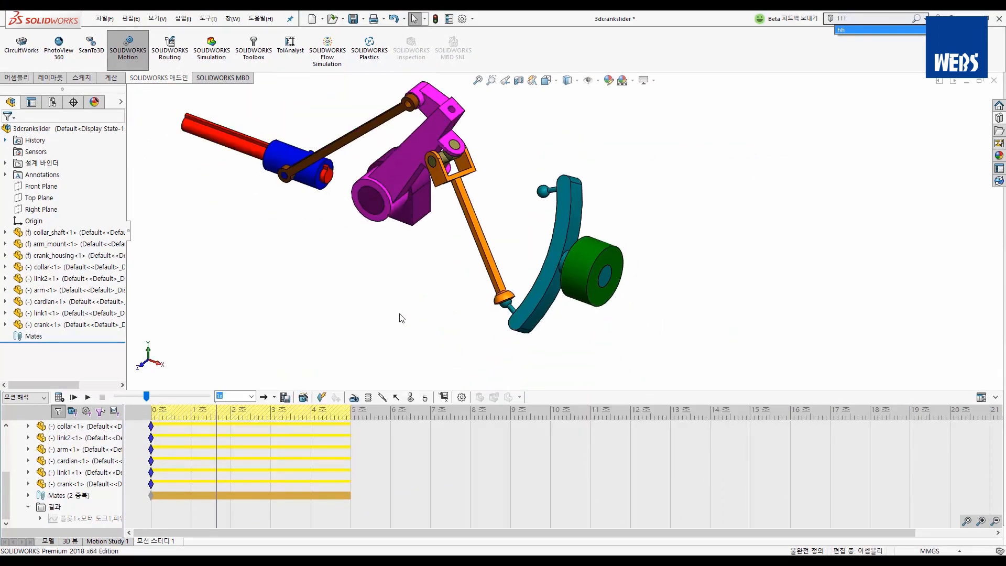
{"action": "left_click", "coordinate": [28, 495]}
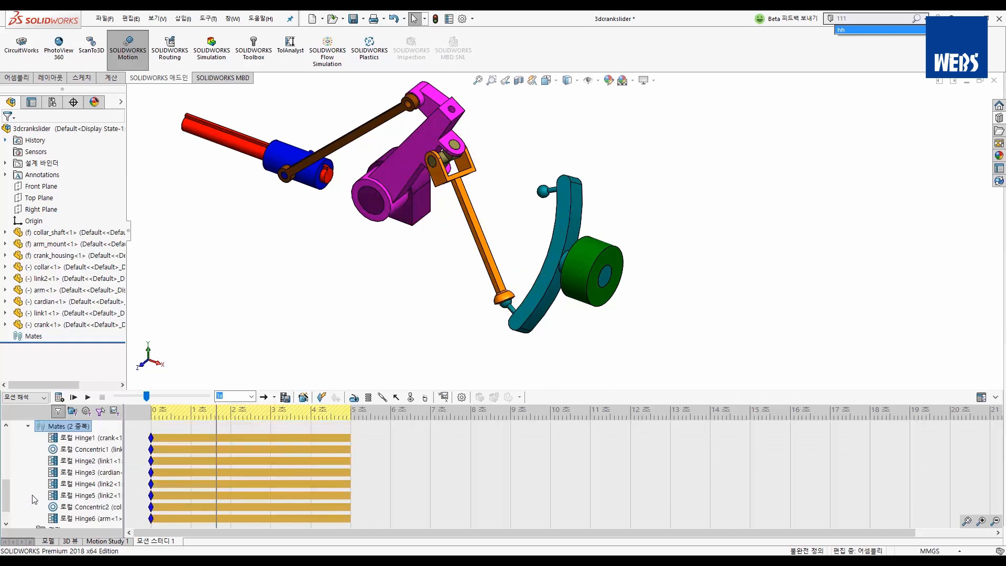
{"action": "left_click", "coordinate": [84, 437]}
{"action": "scroll", "coordinate": [586, 281], "scroll_direction": "down", "scroll_amount": 3}
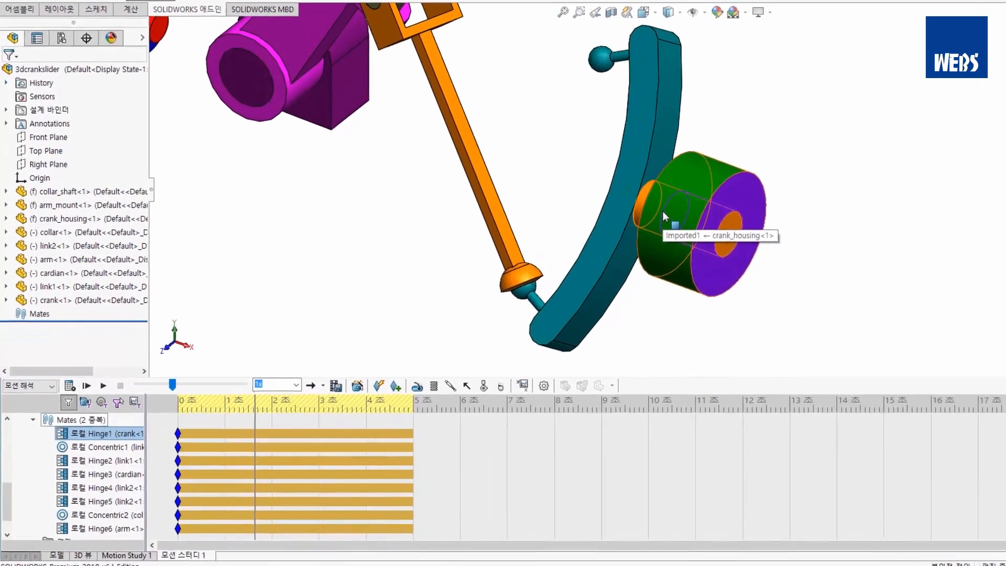
{"action": "left_click", "coordinate": [583, 201]}
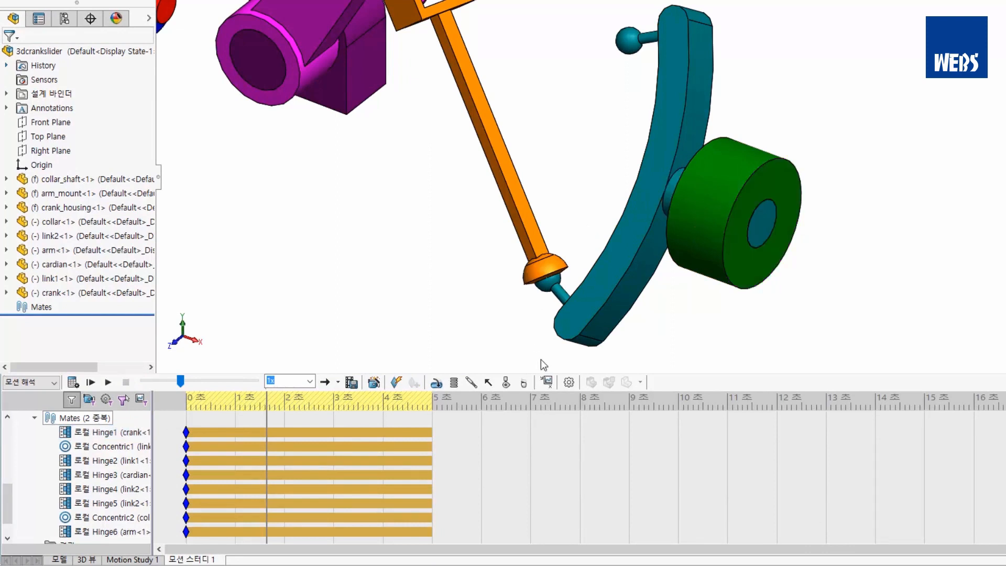
Create a new plot of the reaction force magnitude over time for the Hinge1 mate between the crank and crank_housing
{"action": "left_click", "coordinate": [546, 382]}
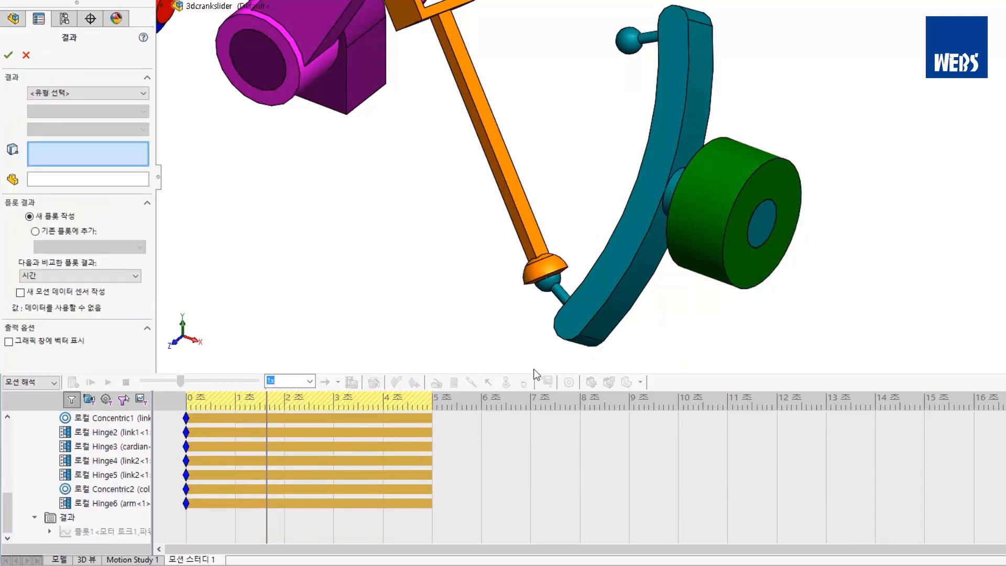
{"action": "left_click", "coordinate": [142, 94]}
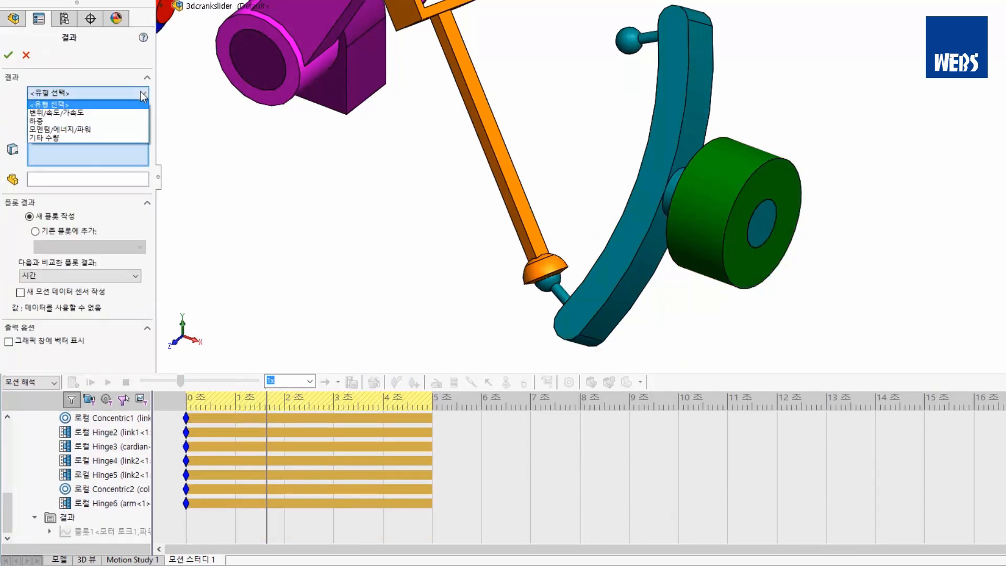
{"action": "left_click", "coordinate": [127, 121]}
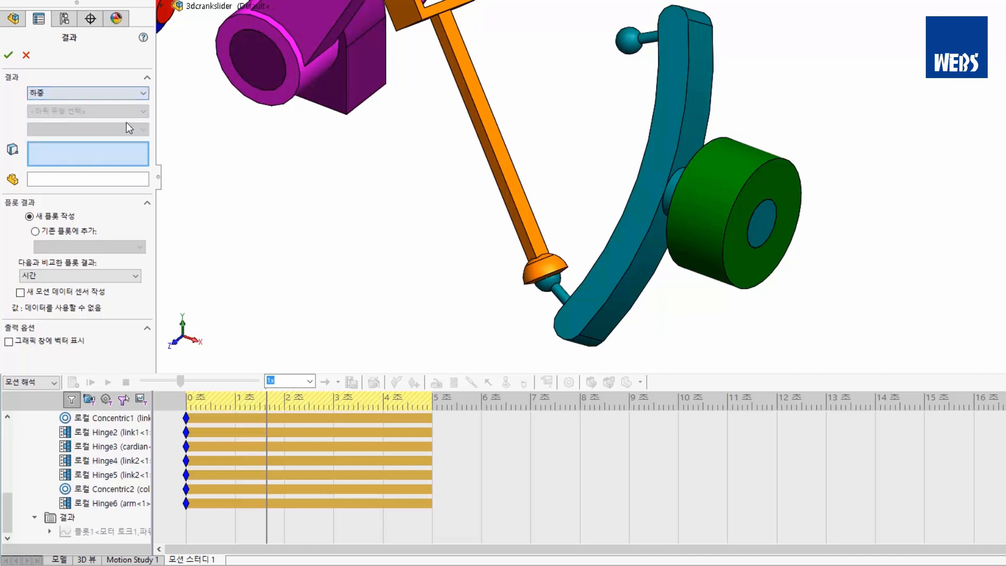
{"action": "left_click", "coordinate": [128, 111]}
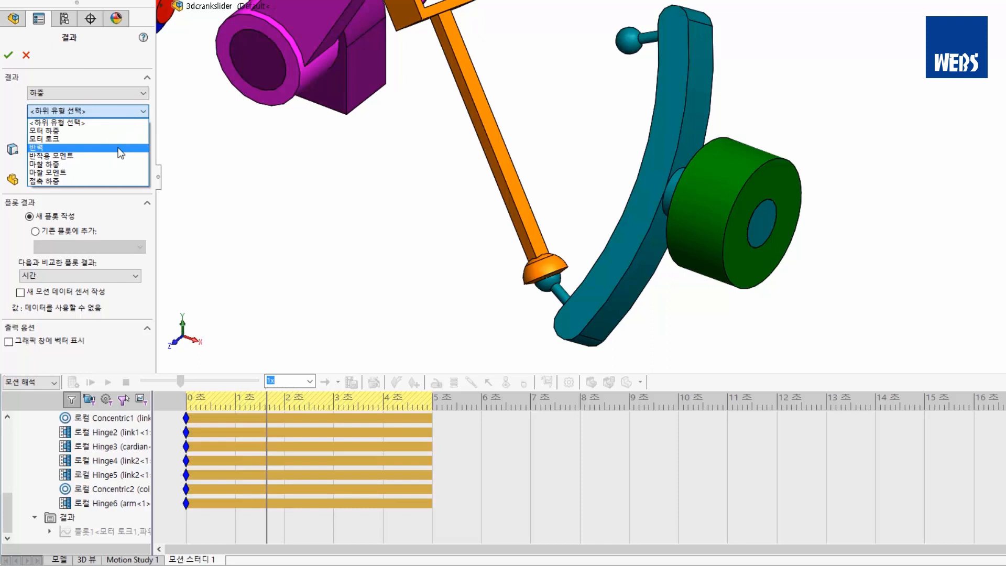
{"action": "left_click", "coordinate": [118, 146]}
{"action": "left_click", "coordinate": [118, 130]}
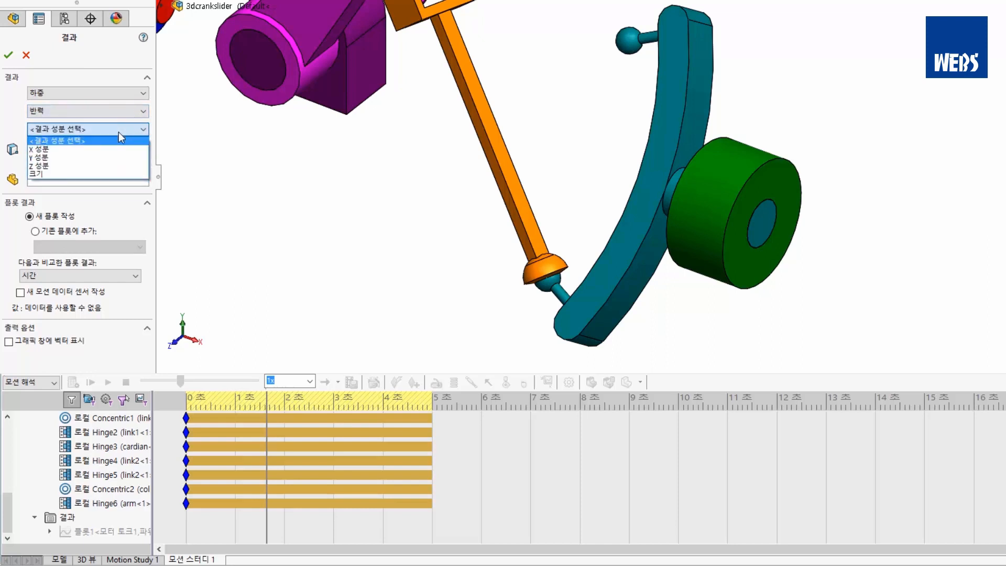
{"action": "left_click", "coordinate": [112, 174]}
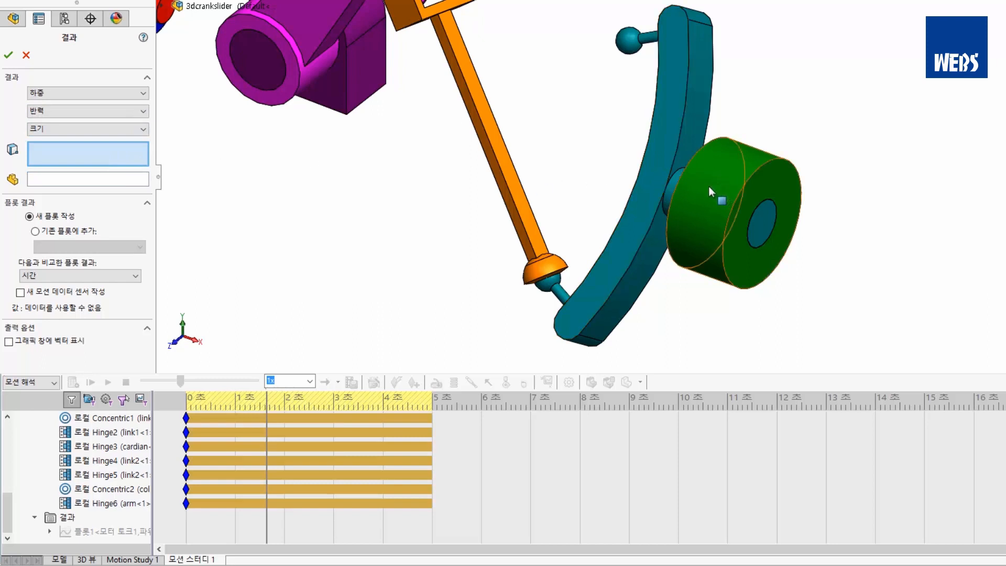
{"action": "scroll", "coordinate": [200, 424], "scroll_direction": "up", "scroll_amount": 1}
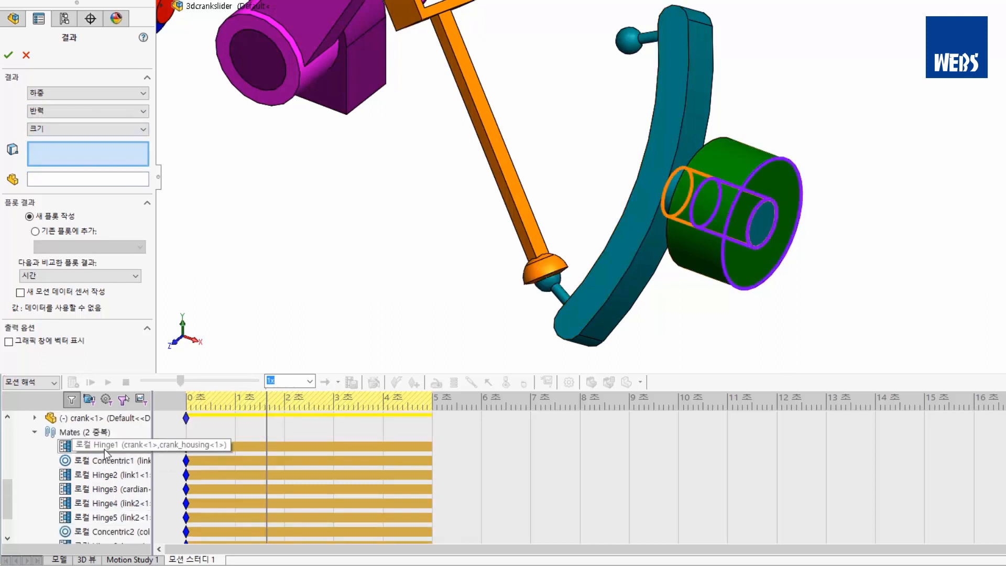
{"action": "left_click", "coordinate": [105, 448]}
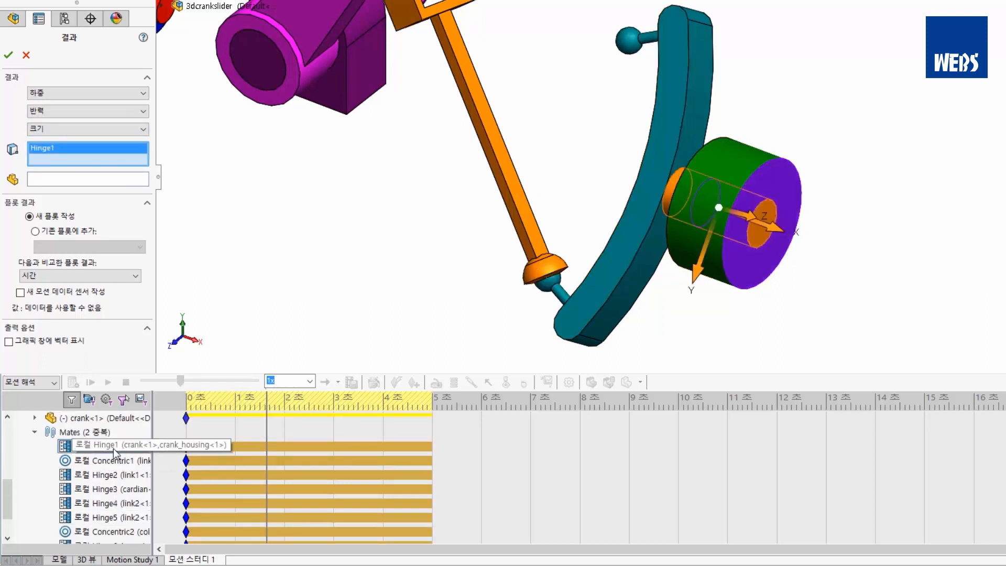
{"action": "left_click", "coordinate": [8, 57]}
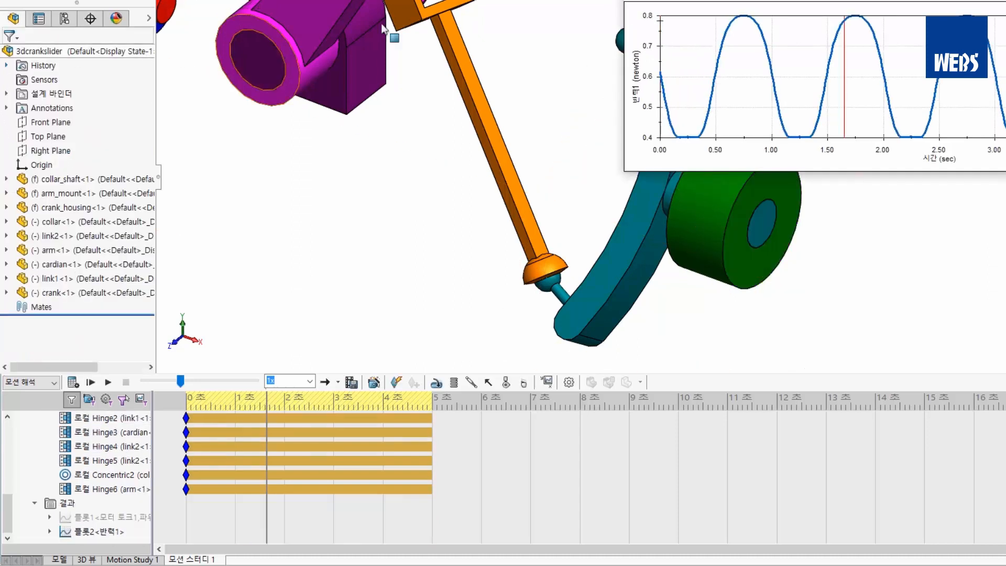
Move and enlarge the reaction force plot, and view the mechanism's position at the curve's low region and first peak
{"action": "left_click_drag", "start_coordinate": [767, 1], "coordinate": [385, 27]}
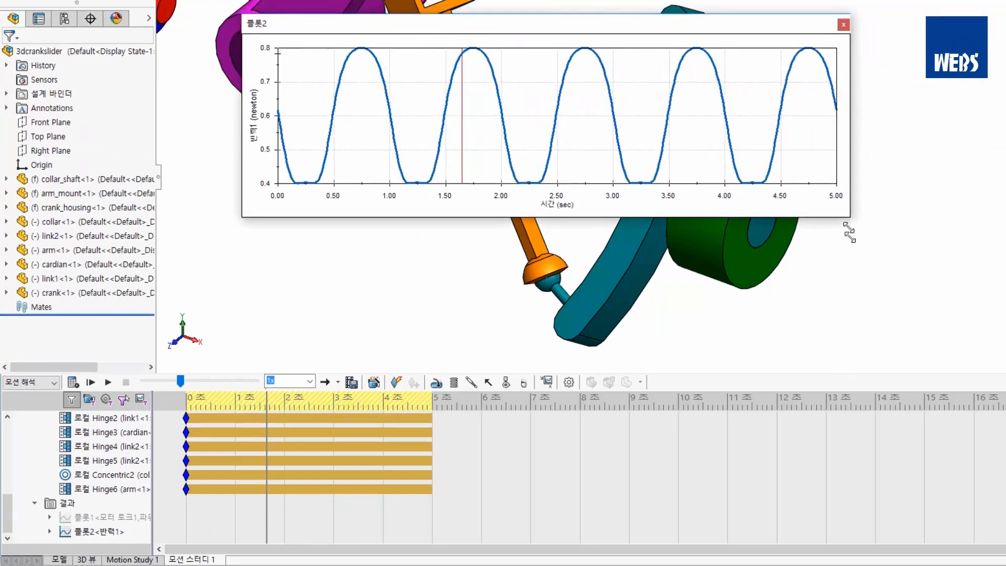
{"action": "left_click_drag", "start_coordinate": [847, 206], "coordinate": [857, 272]}
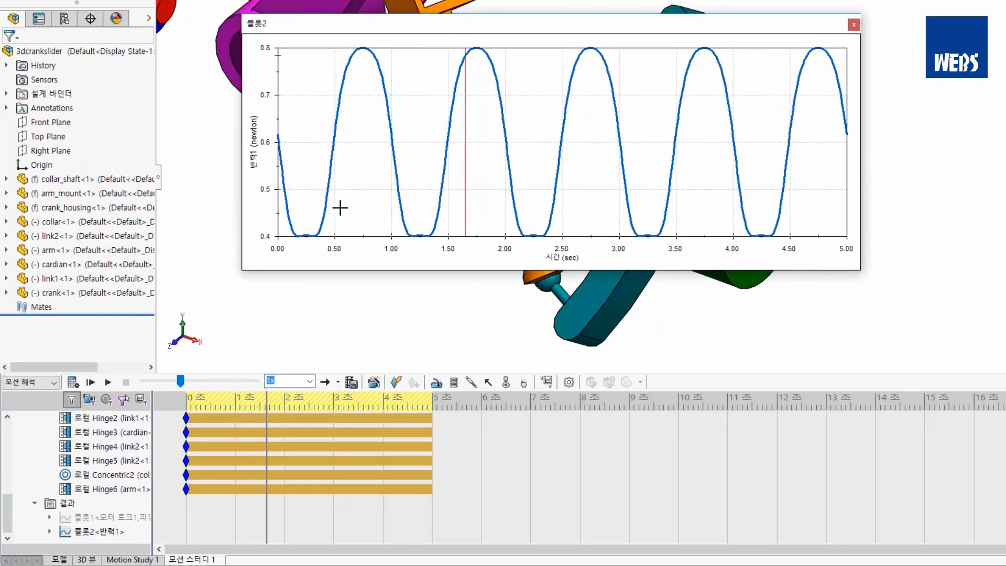
{"action": "left_click", "coordinate": [304, 183]}
{"action": "left_click", "coordinate": [362, 56]}
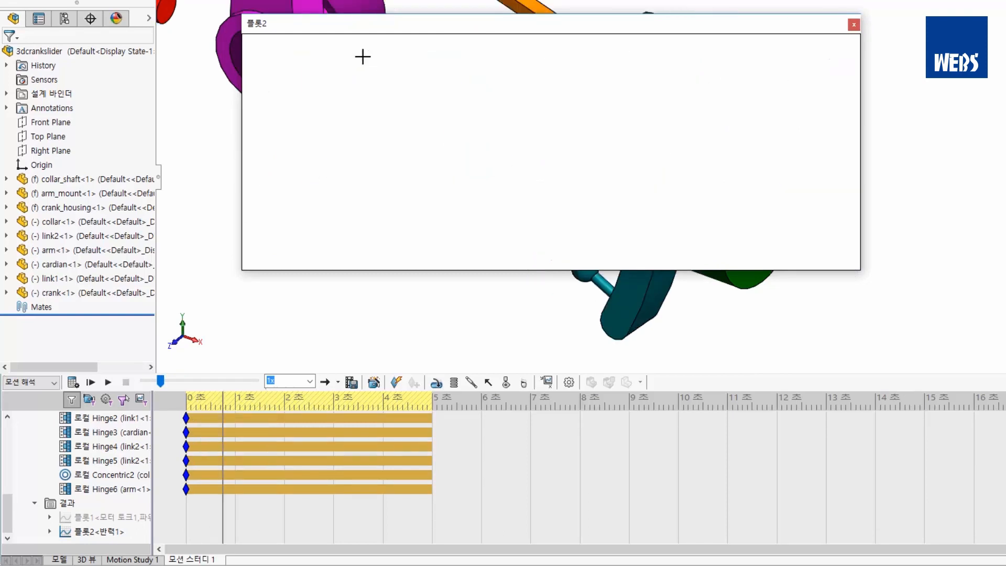